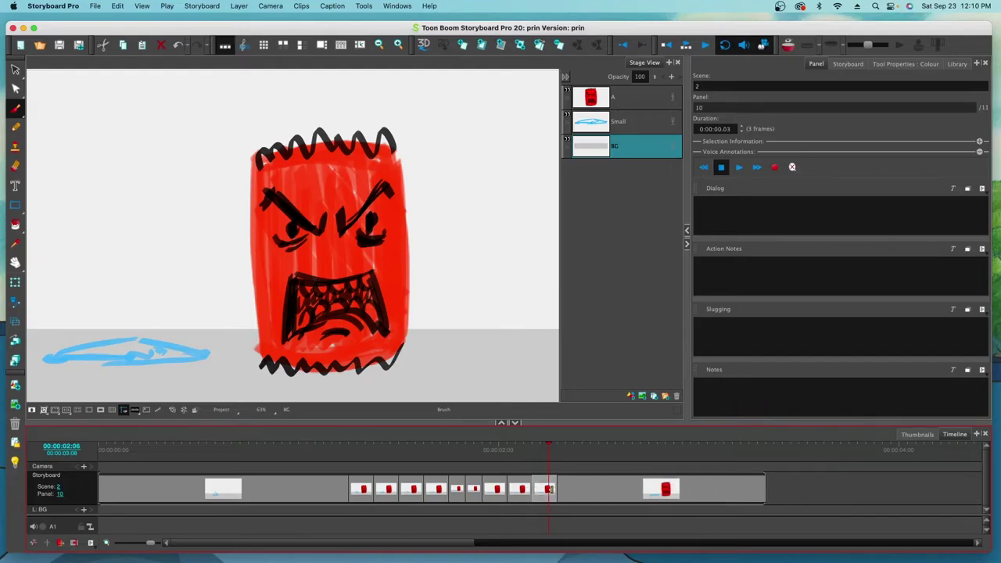
{"action": "left_click_drag", "start_coordinate": [345, 483], "coordinate": [328, 469]}
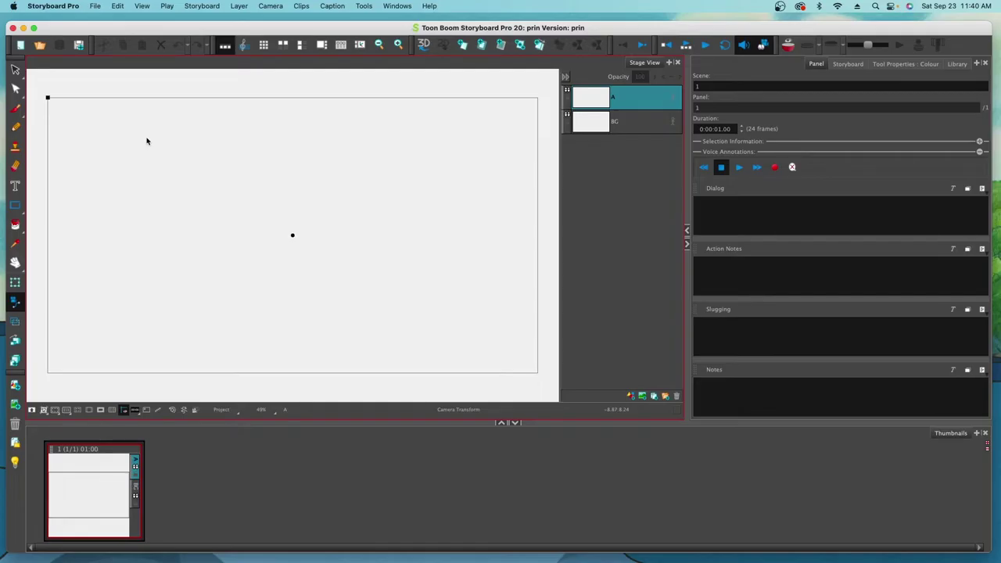
Set the default panel and clip length to 00:00:00.04 in the project preferences and apply it.
{"action": "left_click", "coordinate": [117, 6]}
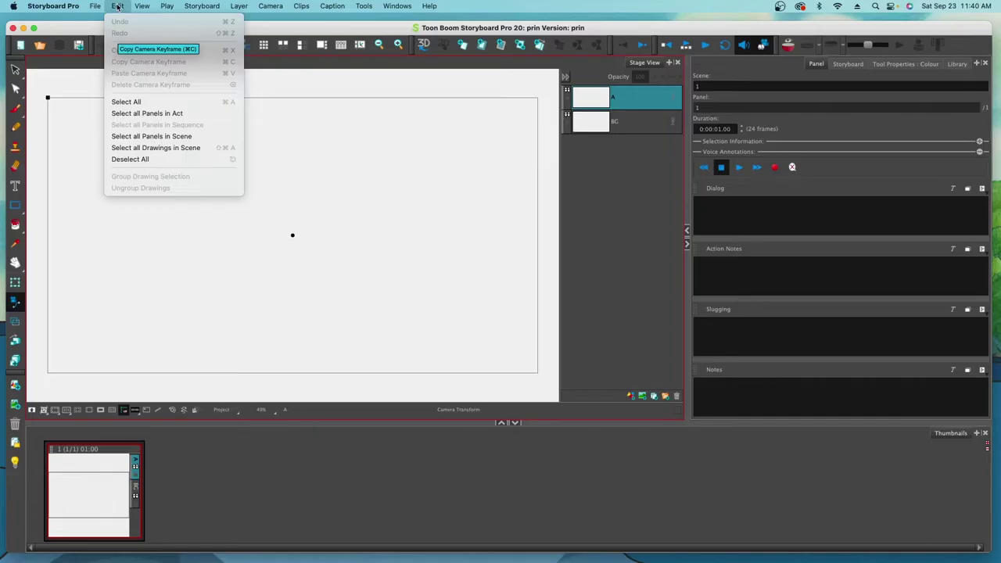
{"action": "mouse_move", "coordinate": [68, 8]}
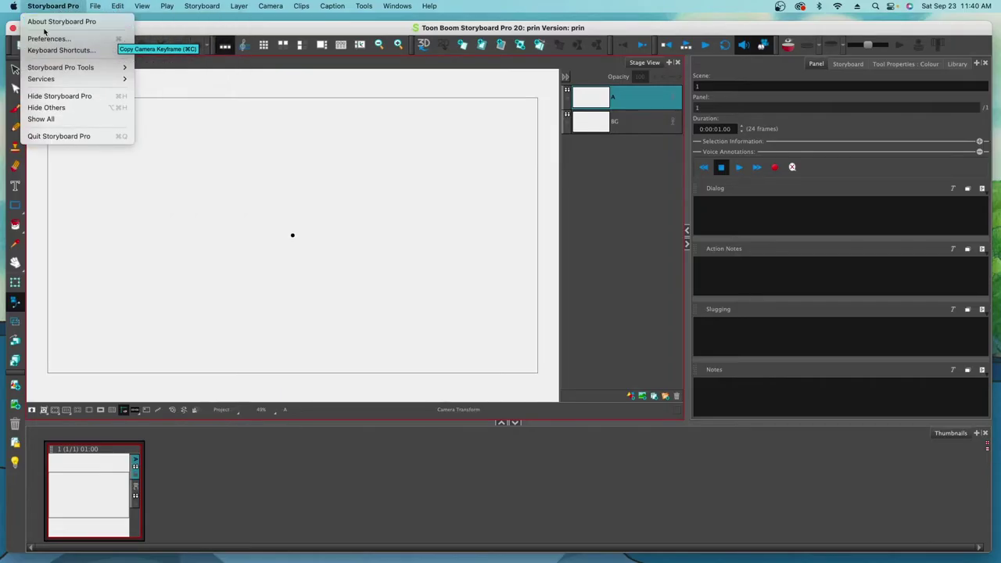
{"action": "left_click", "coordinate": [47, 38]}
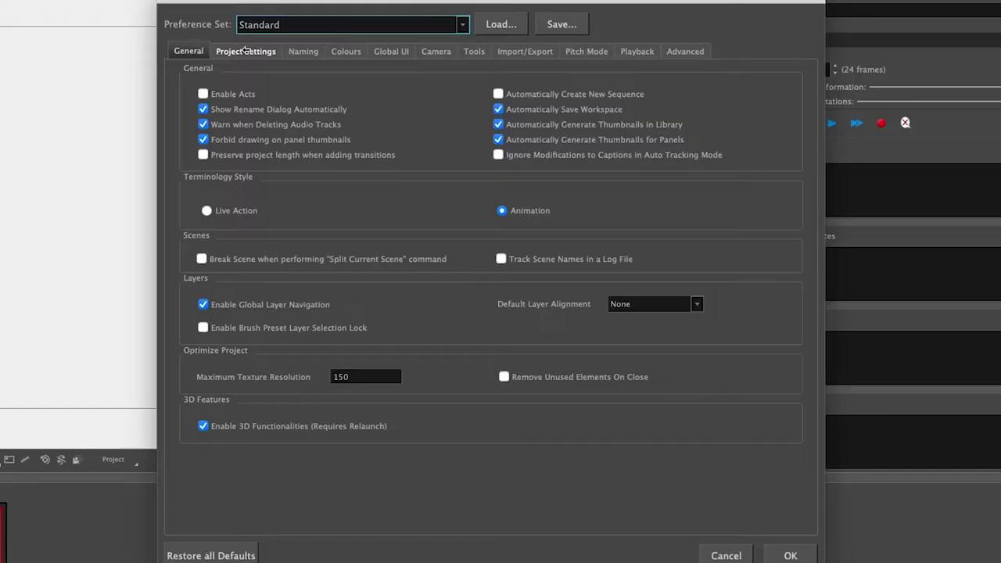
{"action": "left_click", "coordinate": [312, 113]}
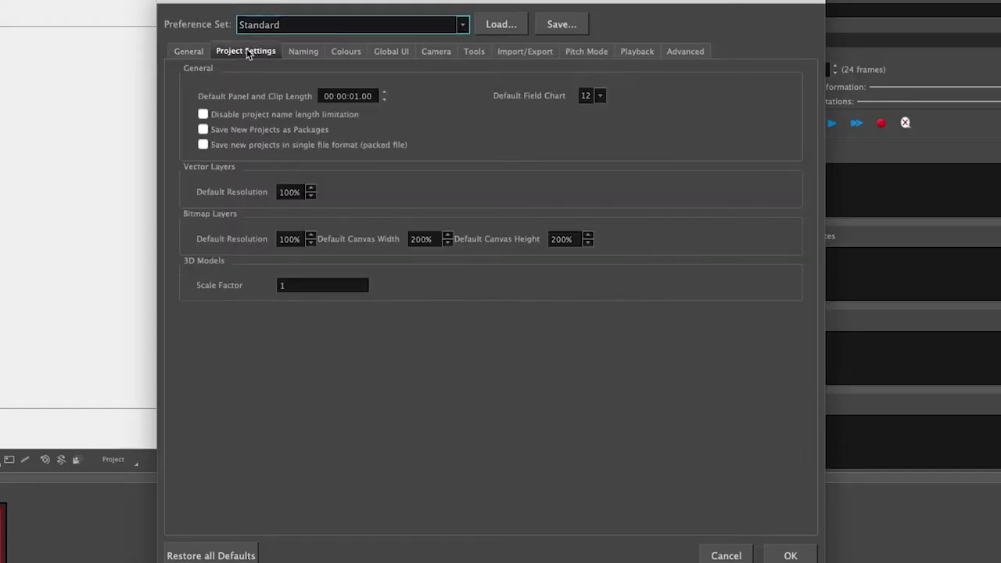
{"action": "left_click", "coordinate": [360, 96]}
{"action": "left_click", "coordinate": [384, 92]}
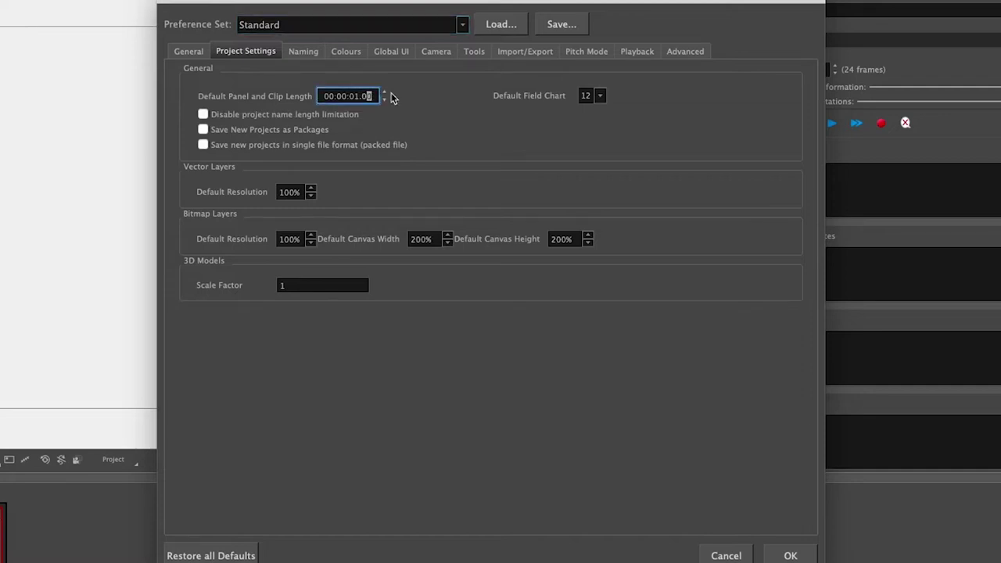
{"action": "left_click", "coordinate": [383, 92]}
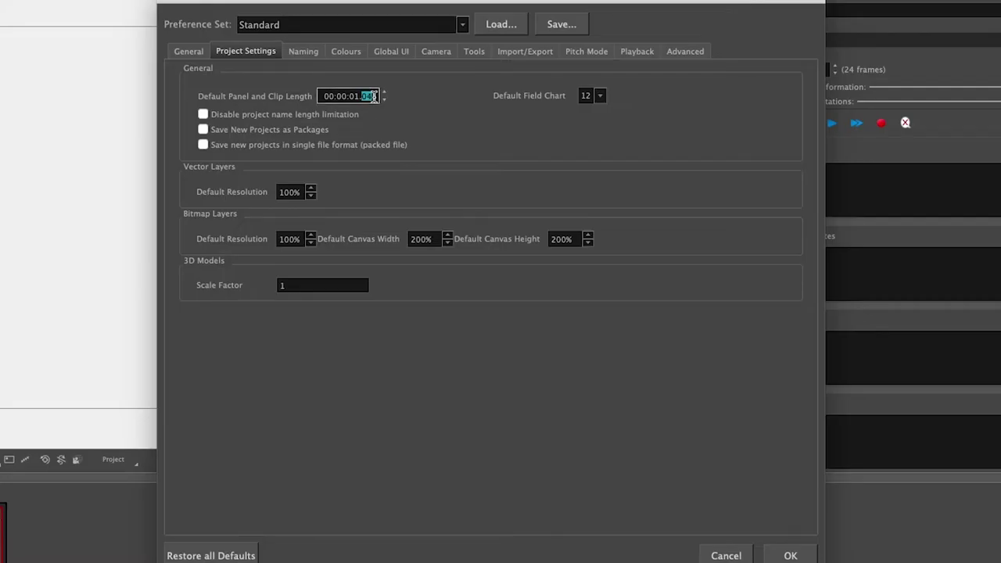
{"action": "left_click", "coordinate": [356, 96]}
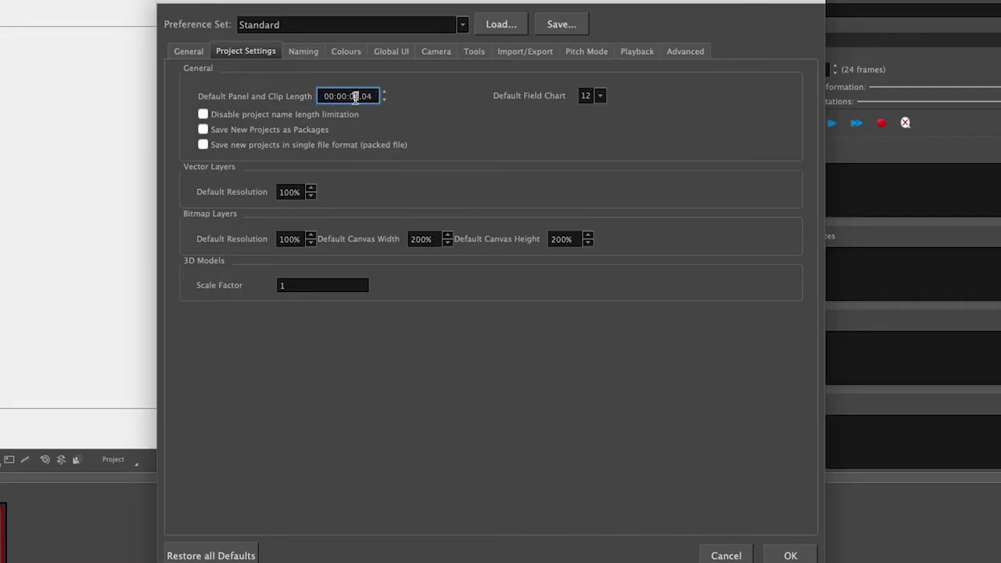
{"action": "left_click", "coordinate": [384, 100]}
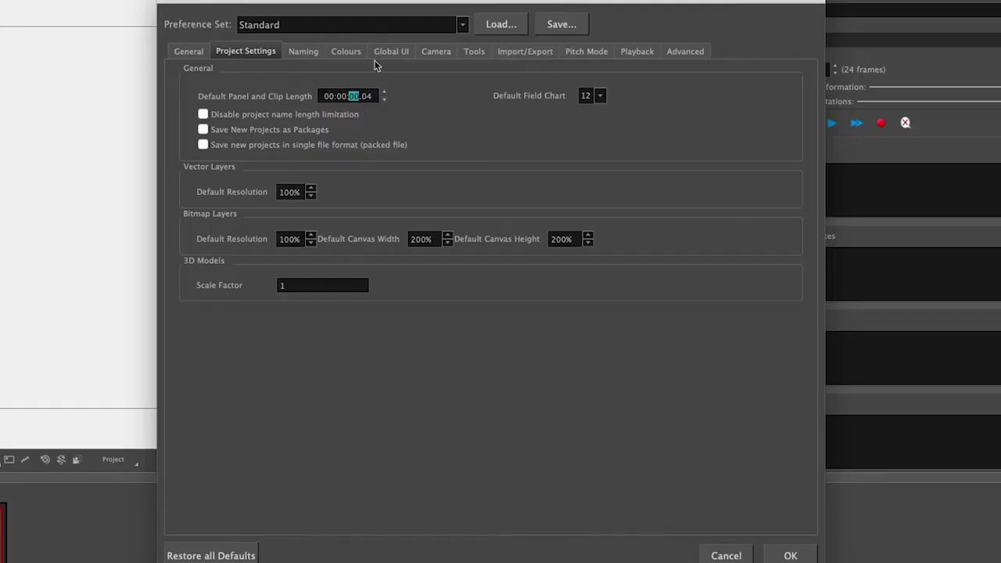
{"action": "left_click", "coordinate": [353, 95]}
{"action": "double_click", "coordinate": [353, 95]}
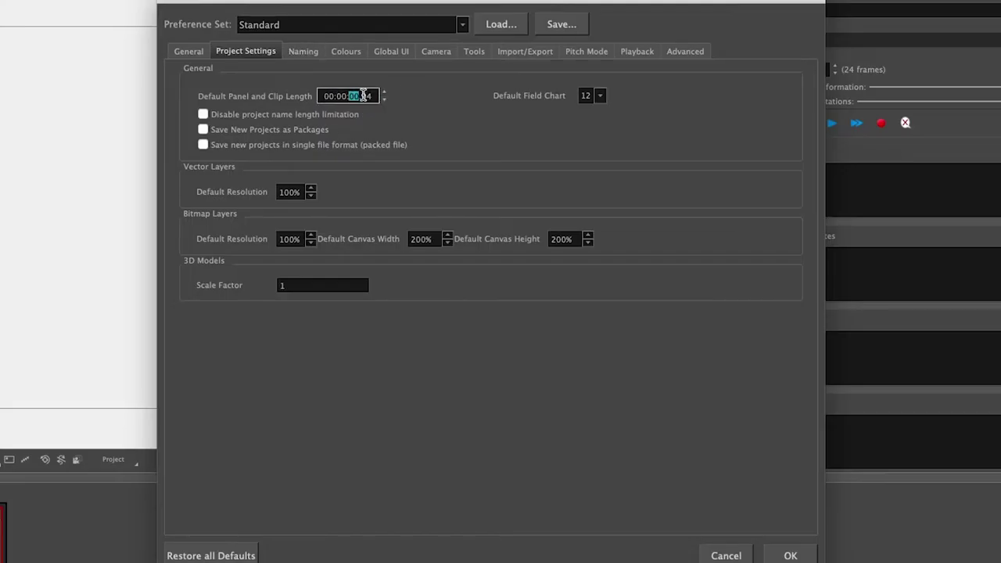
{"action": "left_click", "coordinate": [786, 555]}
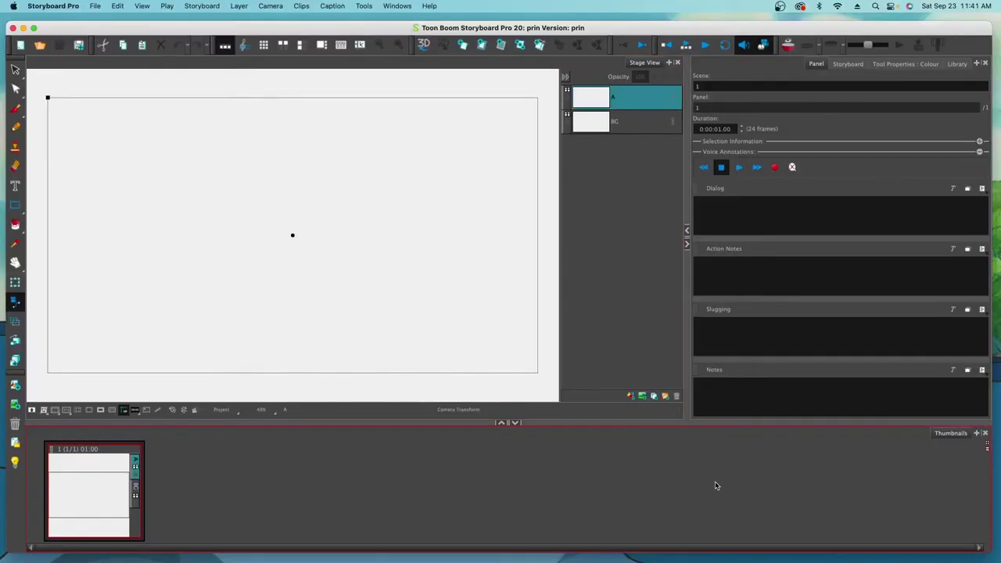
Add a Timeline view to the pane that holds the Thumbnails view.
{"action": "left_click", "coordinate": [699, 477]}
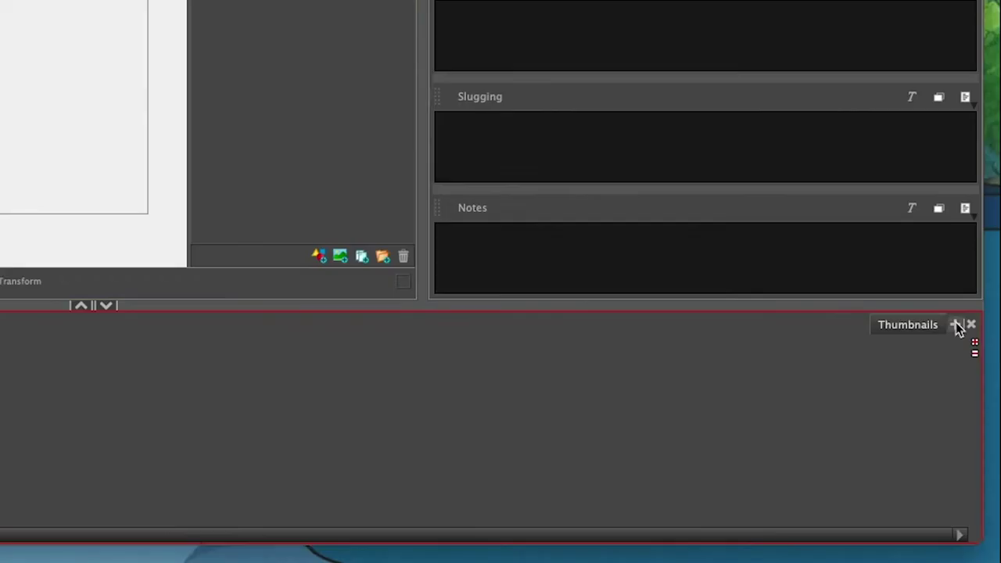
{"action": "left_click", "coordinate": [955, 323]}
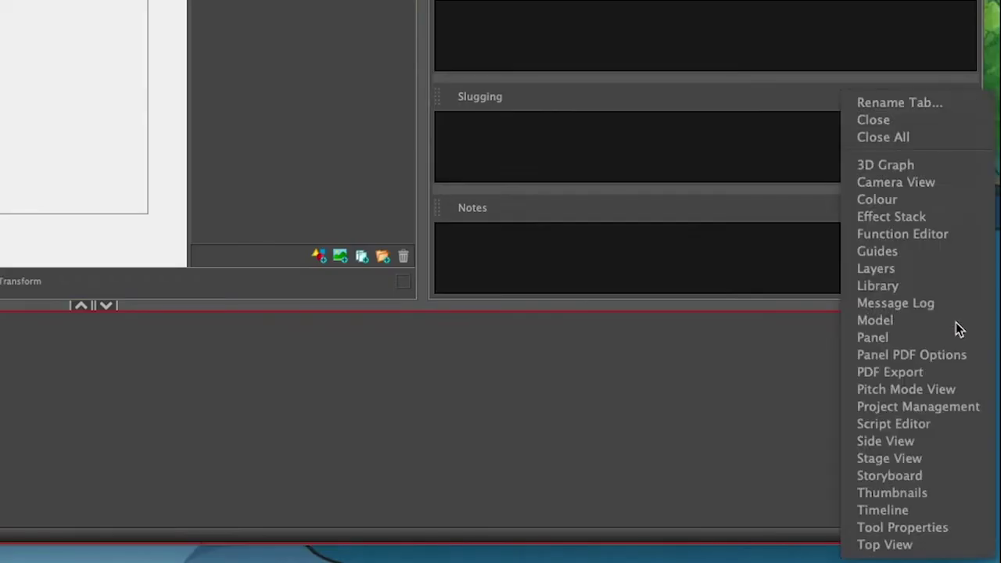
{"action": "left_click", "coordinate": [895, 512]}
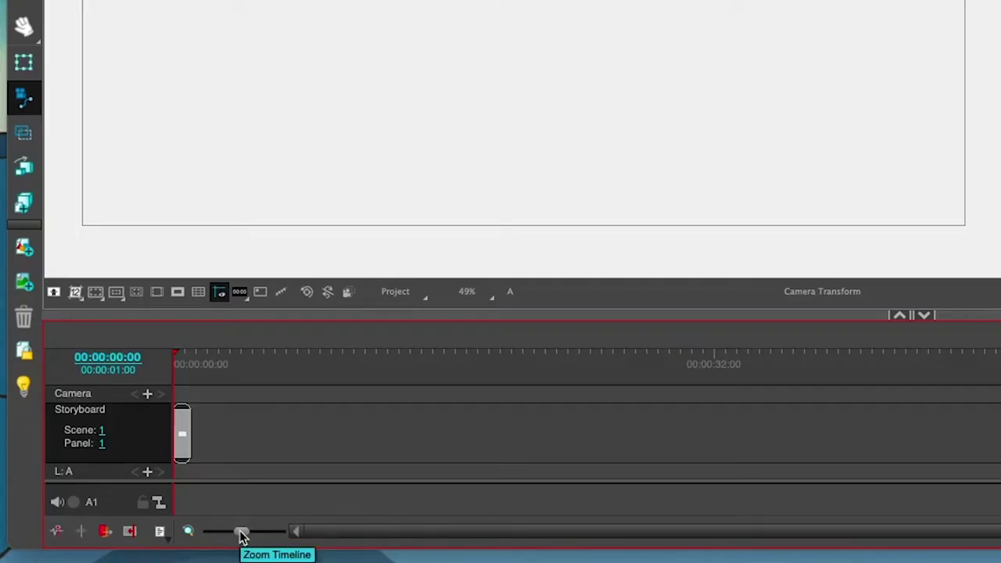
Add 22 new panels after the first panel of scene 1 and step through them on the timeline up to panel 10.
{"action": "left_click_drag", "start_coordinate": [240, 534], "coordinate": [253, 531]}
{"action": "left_click", "coordinate": [239, 437]}
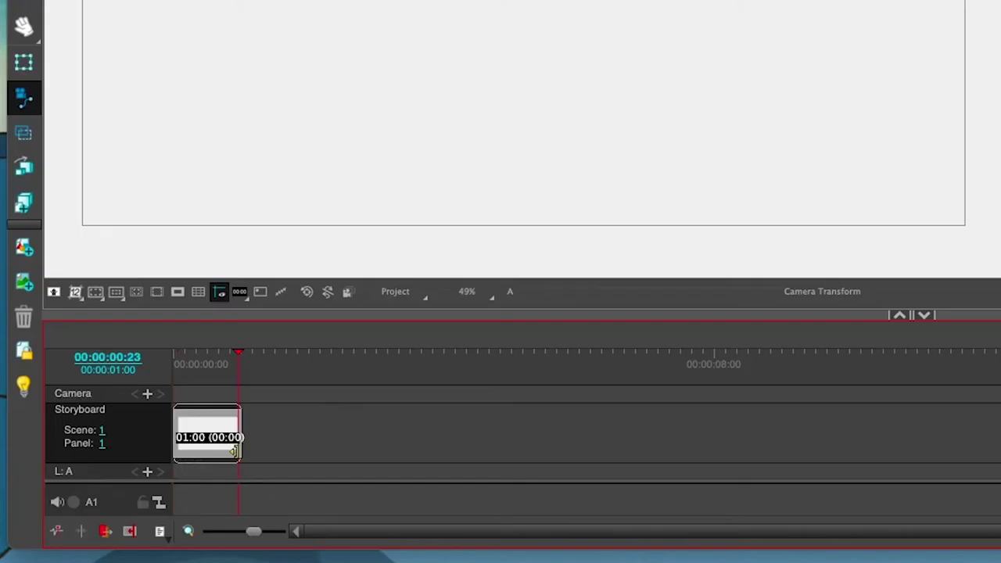
{"action": "left_click", "coordinate": [226, 436]}
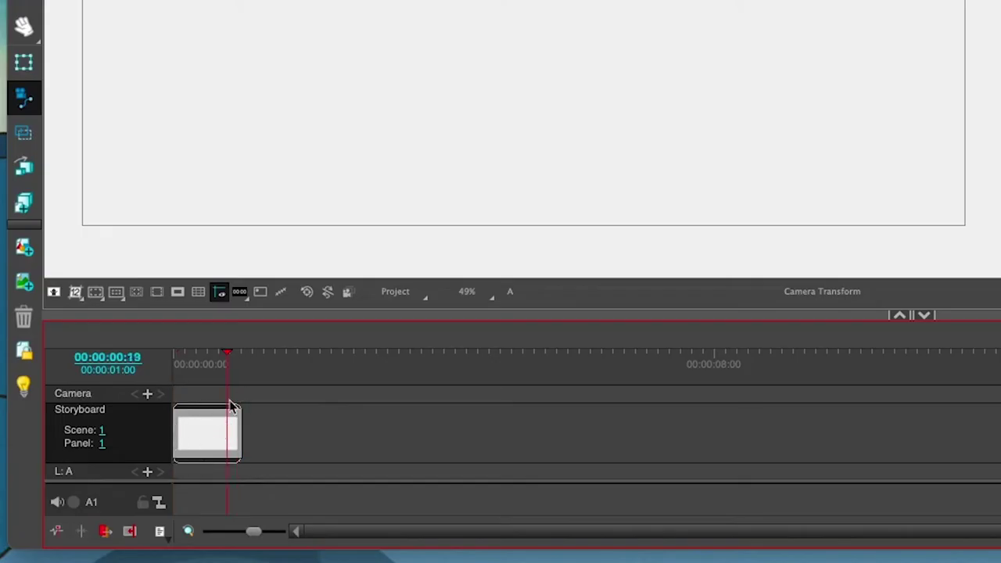
{"action": "key", "text": "p"}
{"action": "key", "text": "p"}
{"action": "key", "text": "p"}
{"action": "key", "text": "p"}
{"action": "key", "text": "p"}
{"action": "key", "text": "p"}
{"action": "key", "text": "p"}
{"action": "key", "text": "p"}
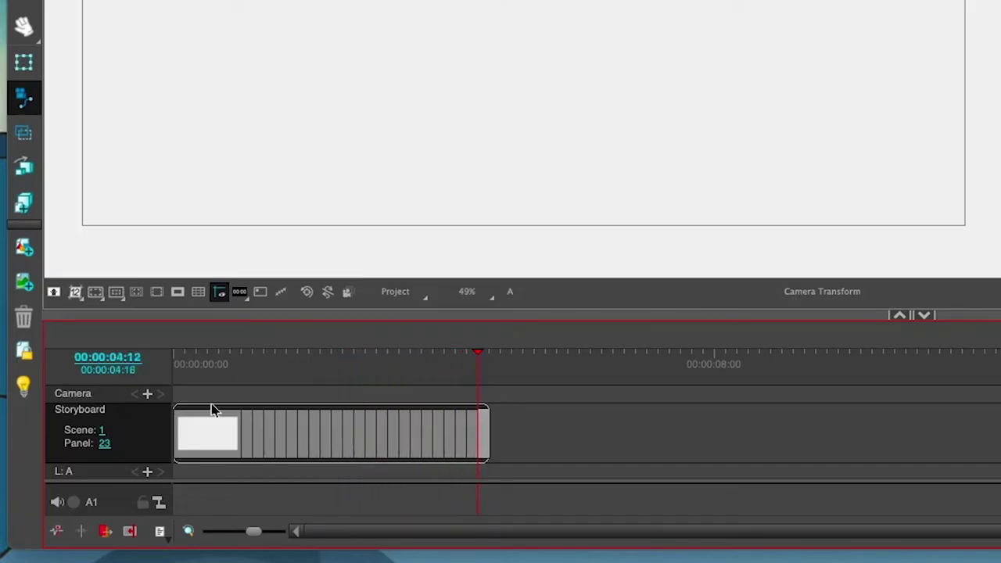
{"action": "left_click", "coordinate": [252, 426]}
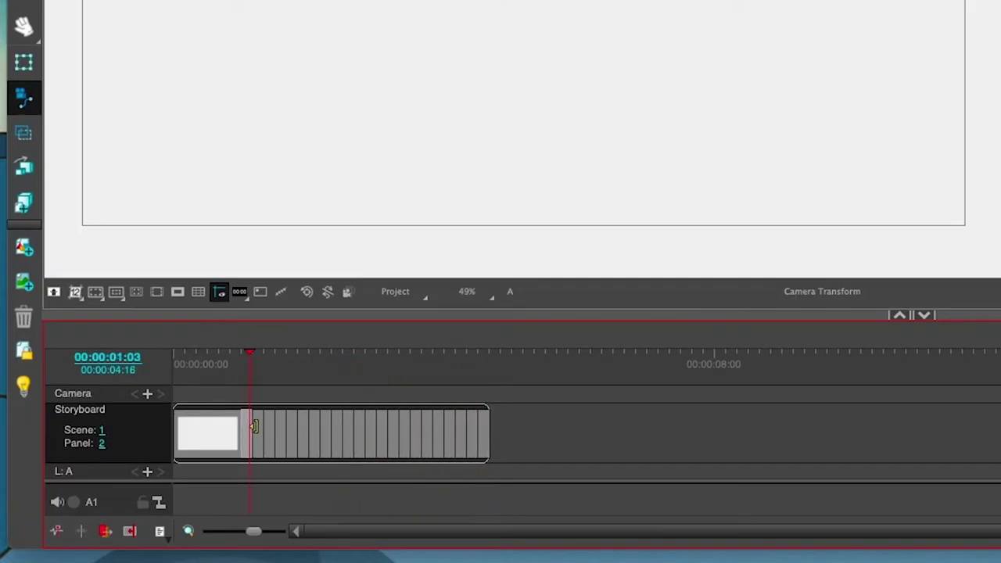
{"action": "left_click", "coordinate": [262, 427]}
{"action": "left_click", "coordinate": [273, 428]}
{"action": "left_click_drag", "start_coordinate": [277, 428], "coordinate": [340, 430]}
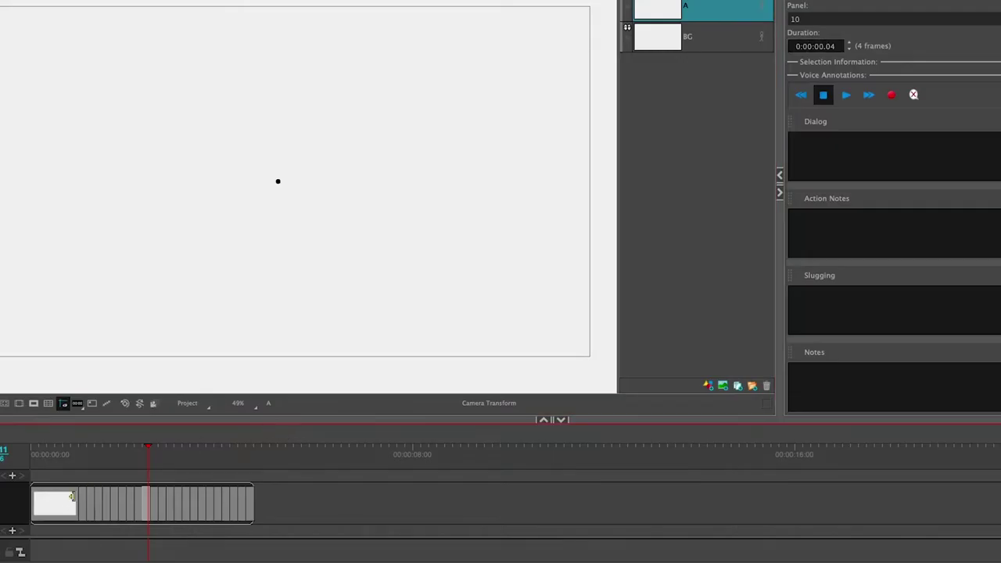
Stretch the first panel on the timeline to 6 seconds, and reduce its duration frame by frame to 0:00:05.08.
{"action": "left_click_drag", "start_coordinate": [71, 497], "coordinate": [306, 499]}
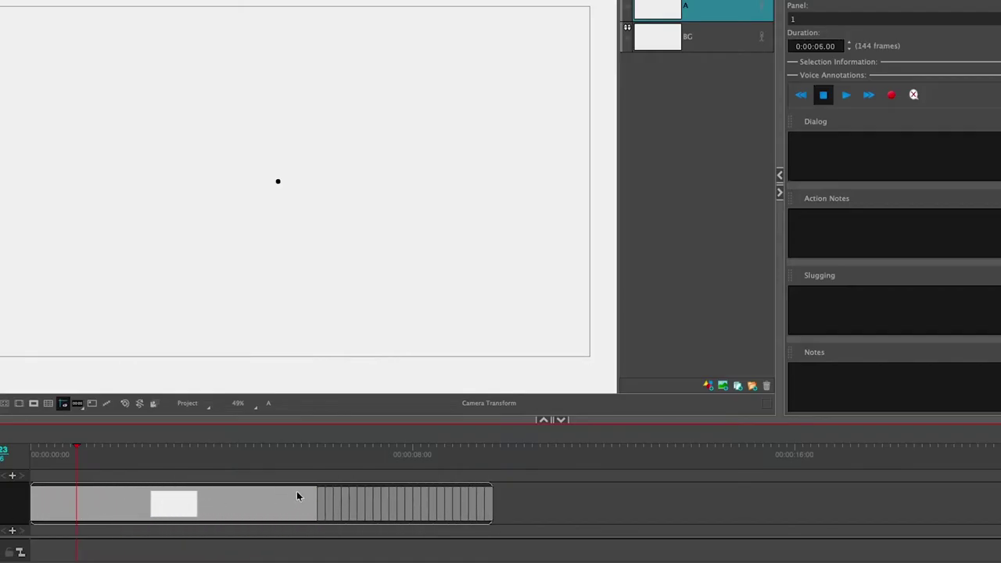
{"action": "left_click", "coordinate": [813, 45]}
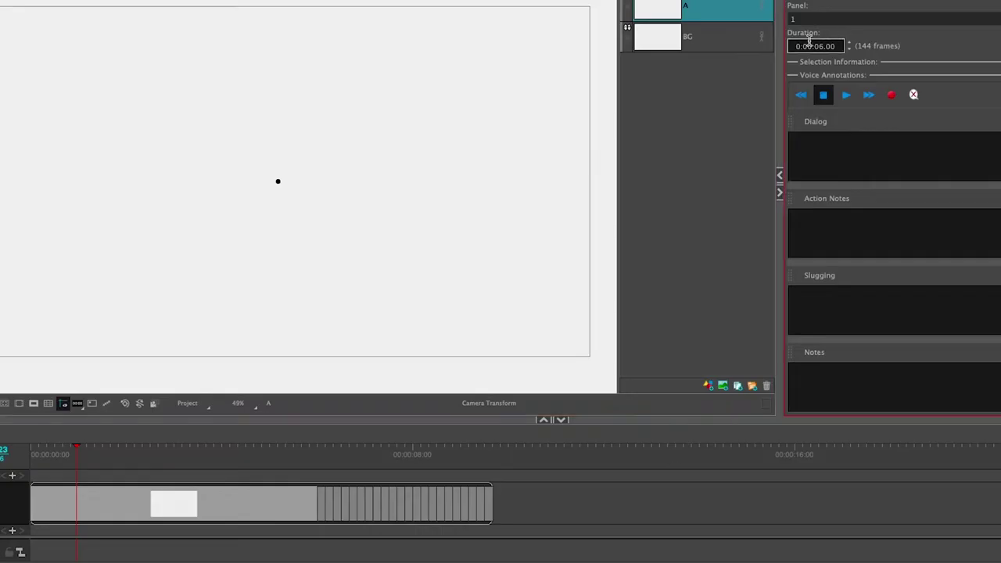
{"action": "left_click", "coordinate": [849, 49]}
{"action": "left_click", "coordinate": [849, 49]}
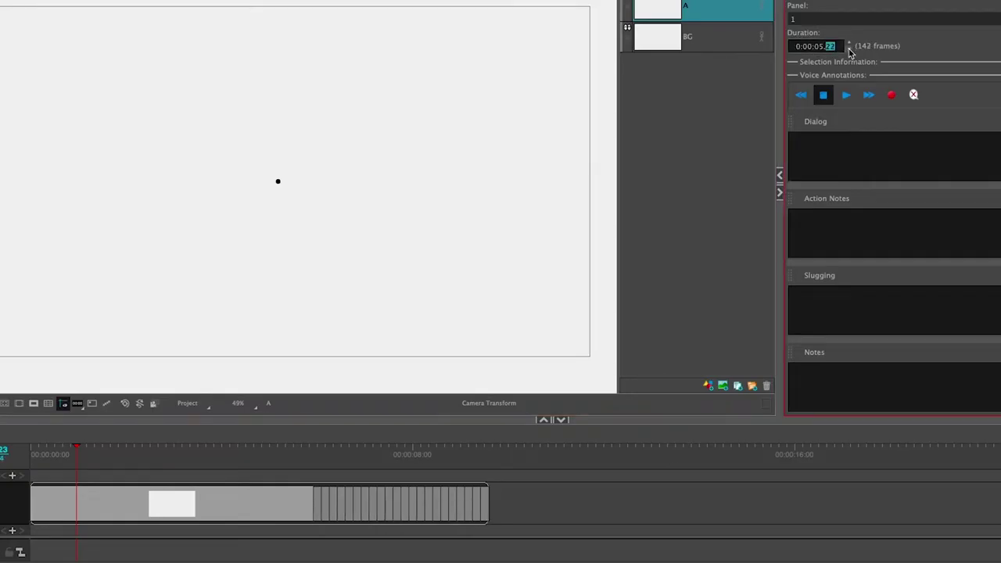
{"action": "left_click", "coordinate": [849, 49]}
{"action": "left_click", "coordinate": [849, 49]}
{"action": "left_click", "coordinate": [849, 49]}
{"action": "left_click", "coordinate": [849, 49]}
{"action": "left_click", "coordinate": [849, 49]}
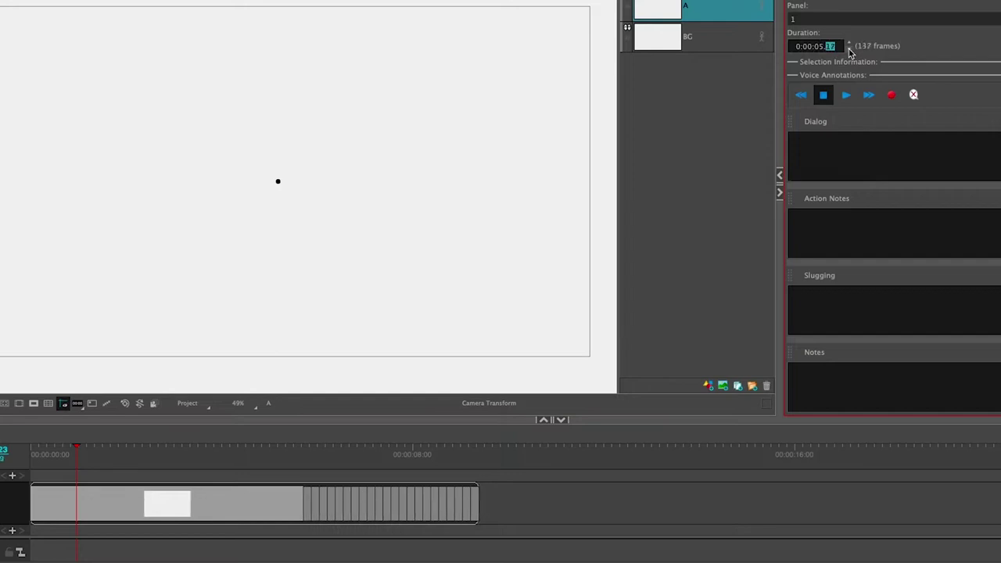
{"action": "left_click", "coordinate": [849, 50]}
{"action": "left_click", "coordinate": [849, 49]}
{"action": "left_click", "coordinate": [849, 50]}
{"action": "left_click", "coordinate": [849, 49]}
{"action": "left_click", "coordinate": [849, 49]}
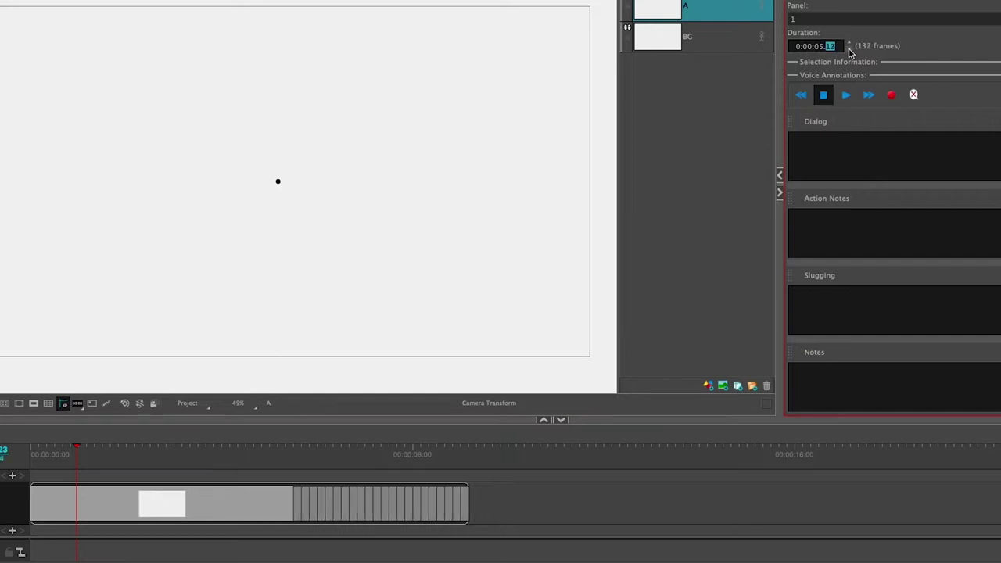
{"action": "left_click", "coordinate": [849, 50]}
{"action": "left_click", "coordinate": [849, 50]}
{"action": "left_click", "coordinate": [849, 49]}
{"action": "left_click", "coordinate": [849, 49]}
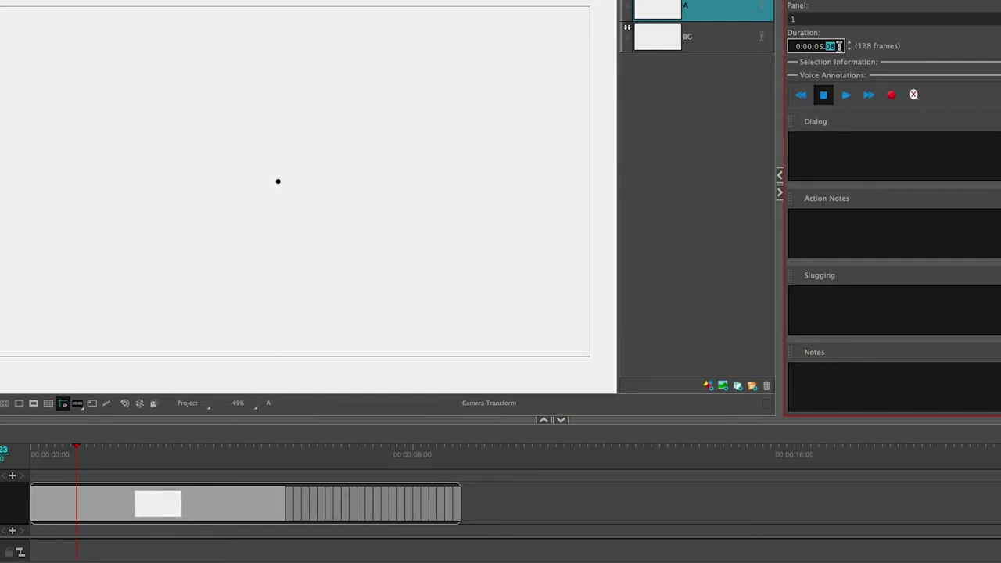
Set the first panel's duration to 0:00:04.08.
{"action": "left_click", "coordinate": [821, 47]}
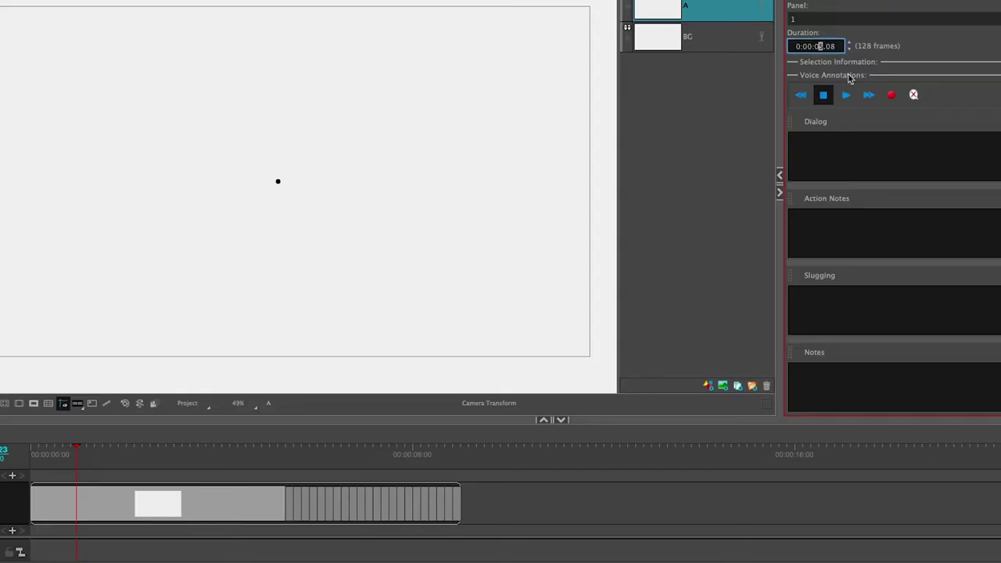
{"action": "type", "text": "4"}
{"action": "key", "text": "Return"}
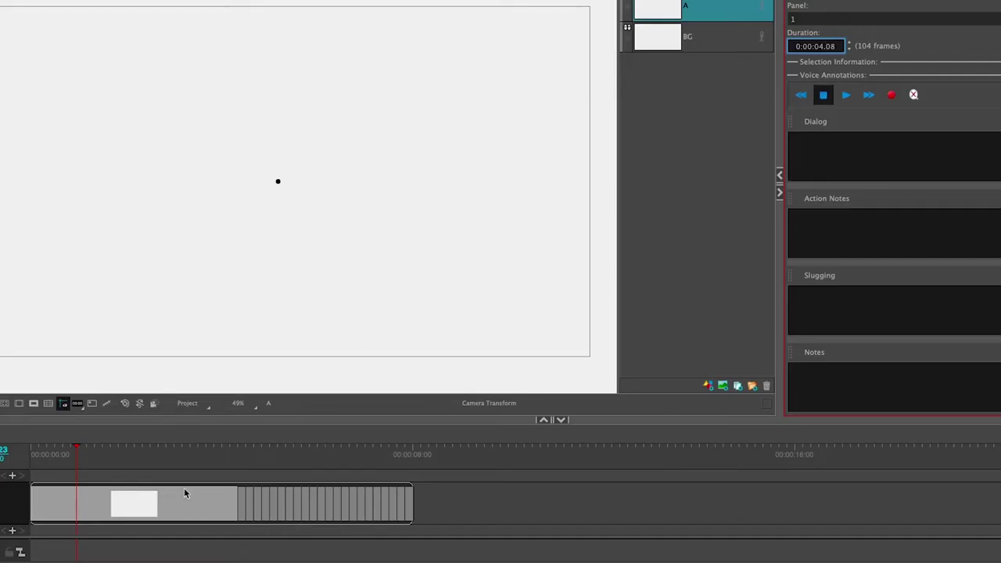
{"action": "left_click", "coordinate": [214, 518]}
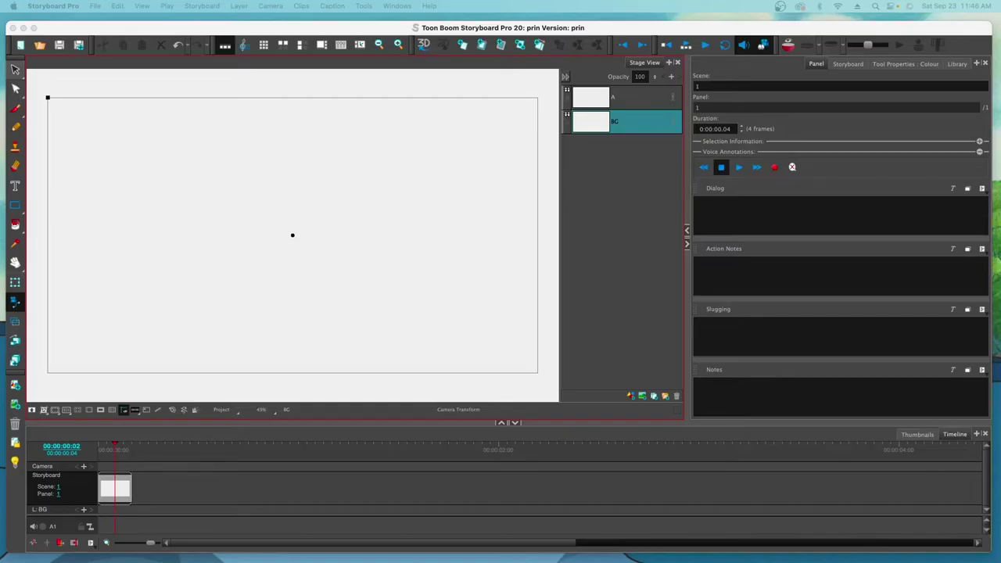
With the black Chisel Tip brush, draw a spacing chart on the BG layer: a long horizontal line with vertical ticks clustered at both ends.
{"action": "left_click", "coordinate": [15, 109]}
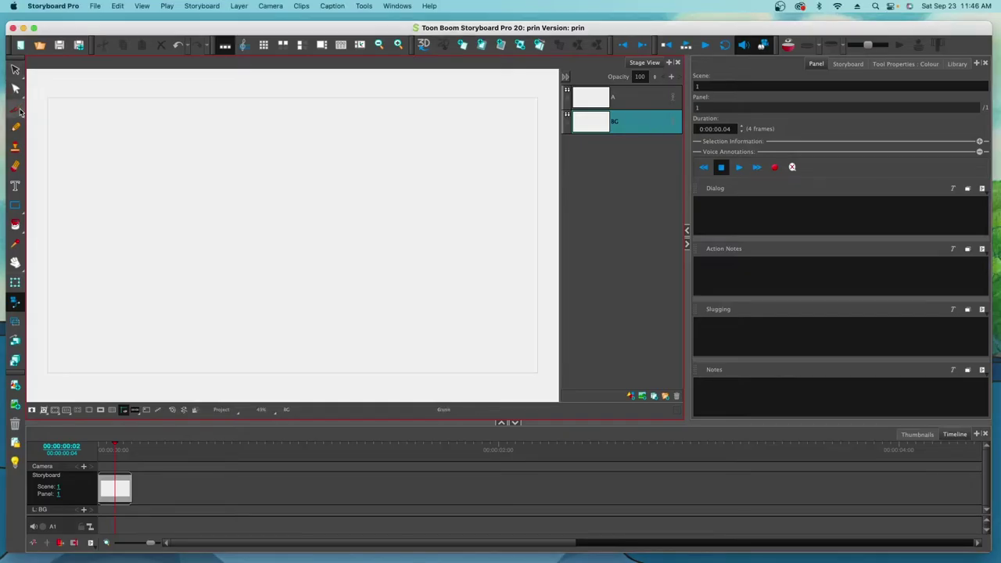
{"action": "left_click", "coordinate": [890, 64]}
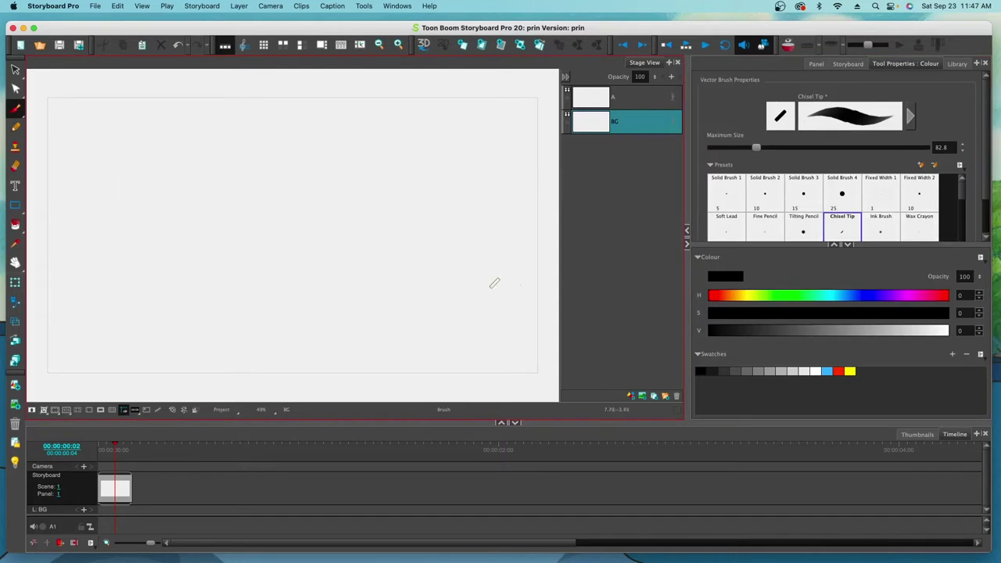
{"action": "left_click_drag", "start_coordinate": [491, 283], "coordinate": [64, 291]}
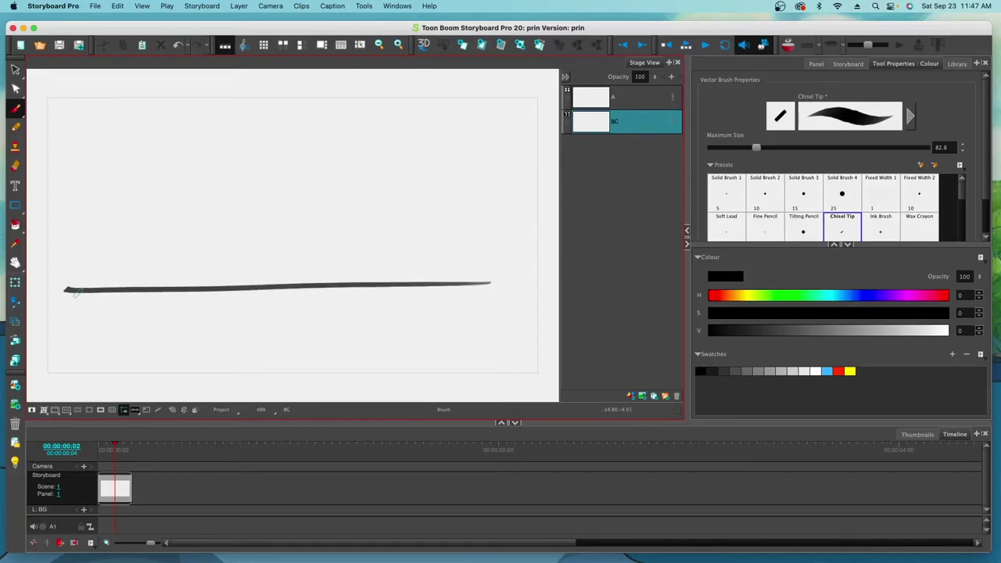
{"action": "mouse_move", "coordinate": [79, 256]}
{"action": "left_mouse_down"}
{"action": "mouse_move", "coordinate": [82, 325]}
{"action": "mouse_move", "coordinate": [93, 283]}
{"action": "mouse_move", "coordinate": [94, 318]}
{"action": "left_mouse_up"}
{"action": "left_click_drag", "start_coordinate": [117, 268], "coordinate": [117, 321]}
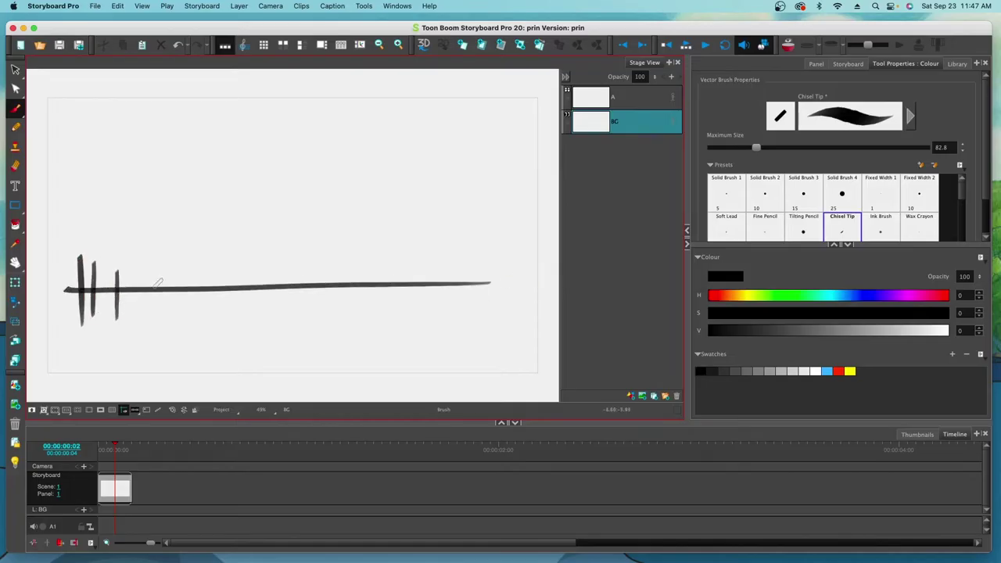
{"action": "left_click_drag", "start_coordinate": [161, 275], "coordinate": [163, 323]}
{"action": "left_click_drag", "start_coordinate": [225, 267], "coordinate": [225, 310]}
{"action": "left_click_drag", "start_coordinate": [302, 266], "coordinate": [302, 307]}
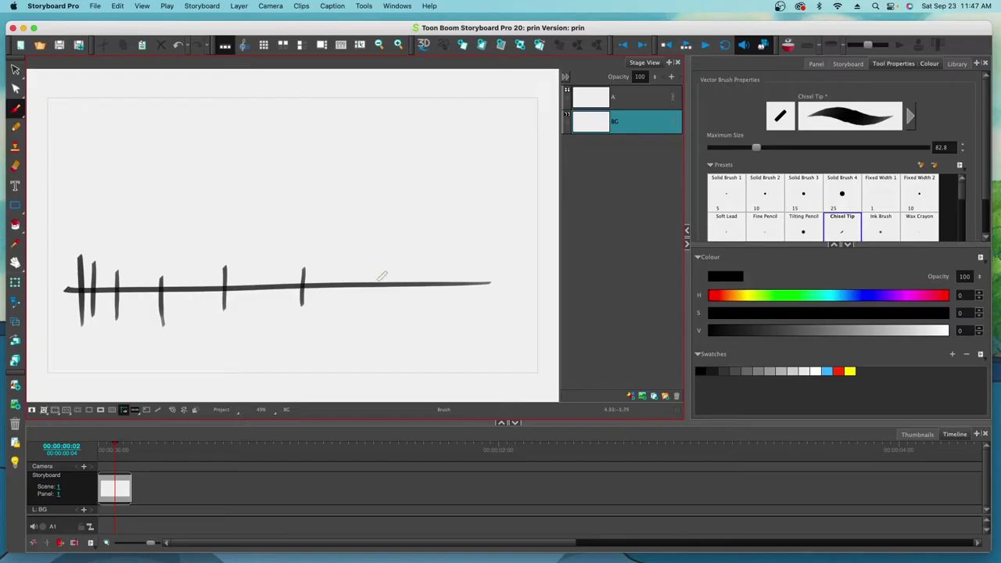
{"action": "left_click_drag", "start_coordinate": [381, 267], "coordinate": [381, 309]}
{"action": "mouse_move", "coordinate": [464, 266]}
{"action": "left_mouse_down"}
{"action": "mouse_move", "coordinate": [464, 305]}
{"action": "mouse_move", "coordinate": [494, 299]}
{"action": "left_mouse_up"}
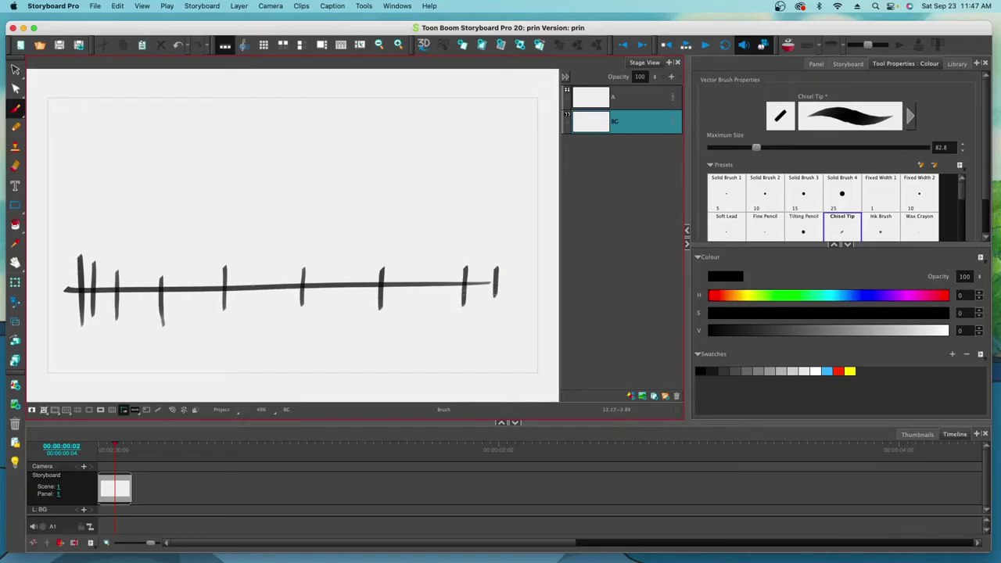
{"action": "left_click_drag", "start_coordinate": [503, 262], "coordinate": [511, 315]}
{"action": "left_click_drag", "start_coordinate": [522, 245], "coordinate": [522, 318]}
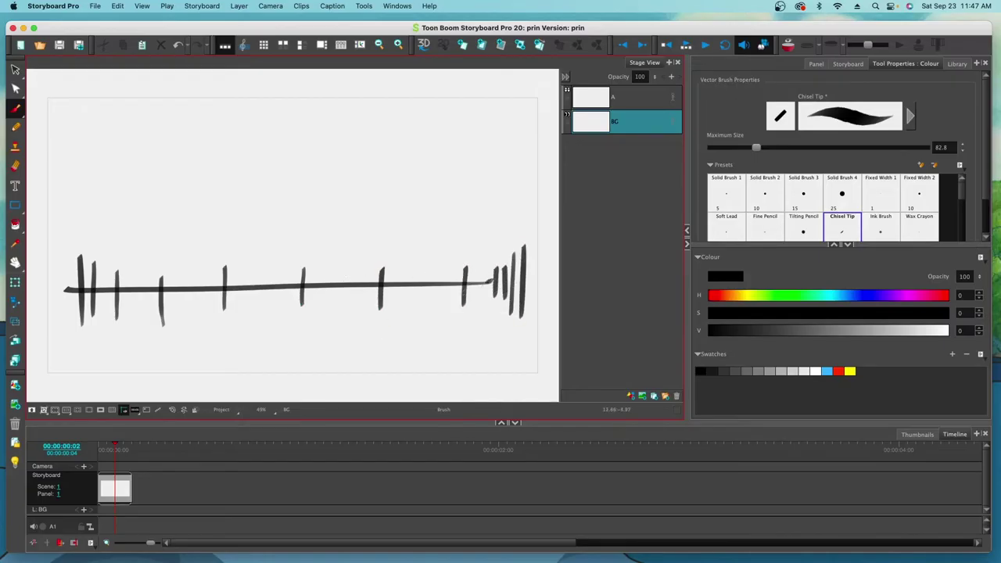
Extend the spacing chart's horizontal line through the last ticks on the BG layer, and duplicate the panel once.
{"action": "left_click_drag", "start_coordinate": [493, 279], "coordinate": [533, 276]}
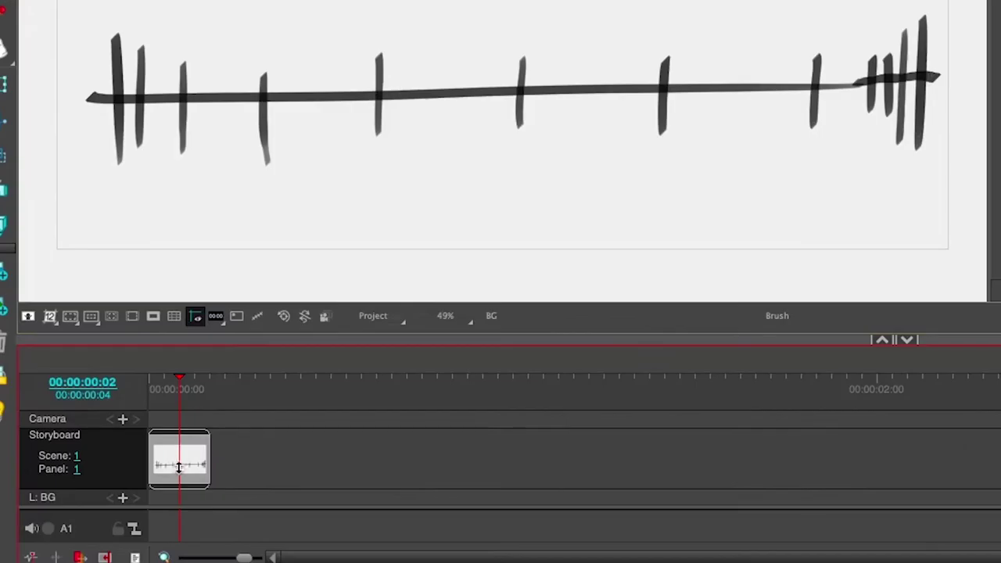
{"action": "left_click", "coordinate": [201, 455]}
{"action": "right_click", "coordinate": [201, 456]}
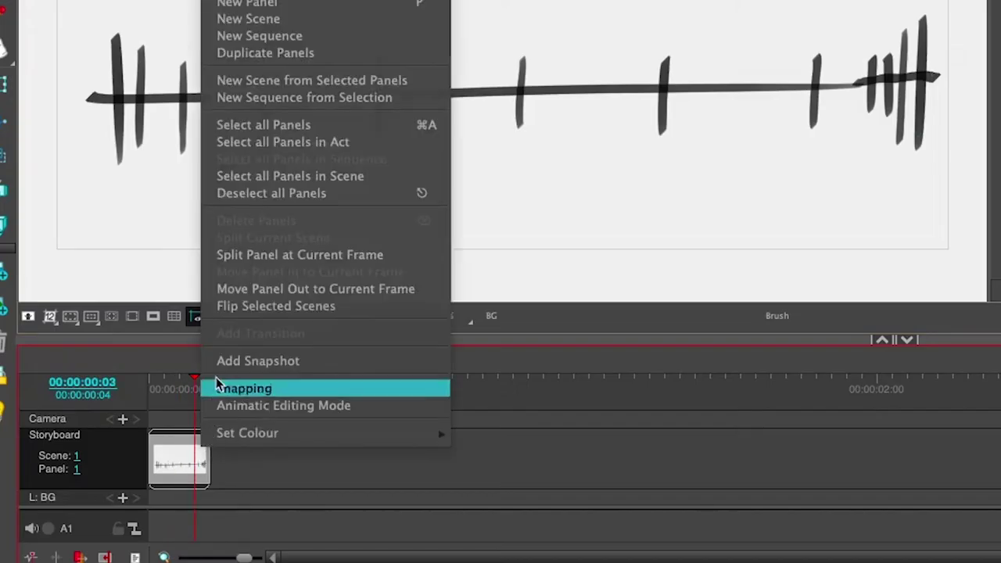
{"action": "left_click", "coordinate": [270, 57]}
Select all panels in the scene and duplicate them, doing so twice to build a run of eight chart panels.
{"action": "left_click", "coordinate": [184, 465]}
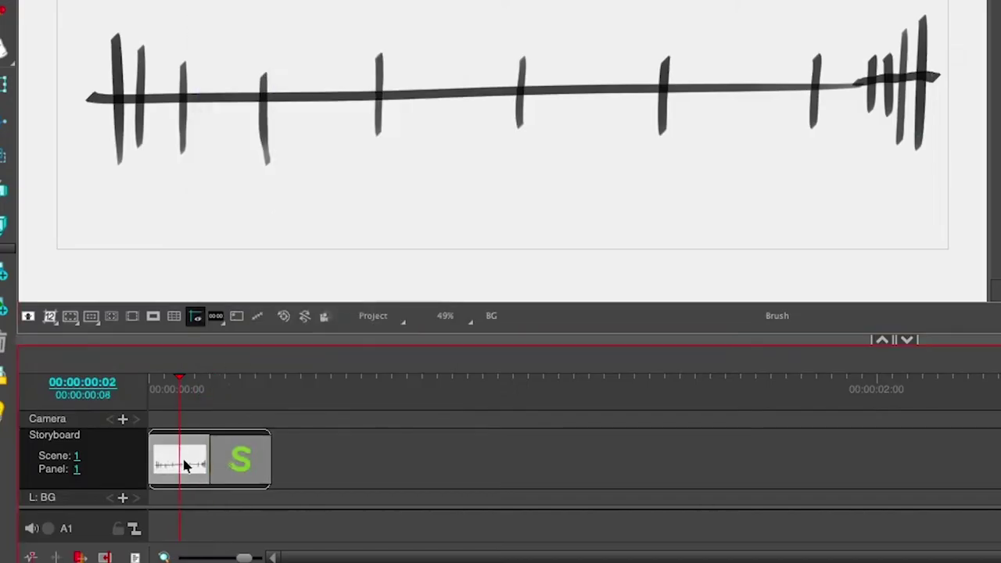
{"action": "left_click", "coordinate": [249, 460]}
{"action": "right_click", "coordinate": [249, 460]}
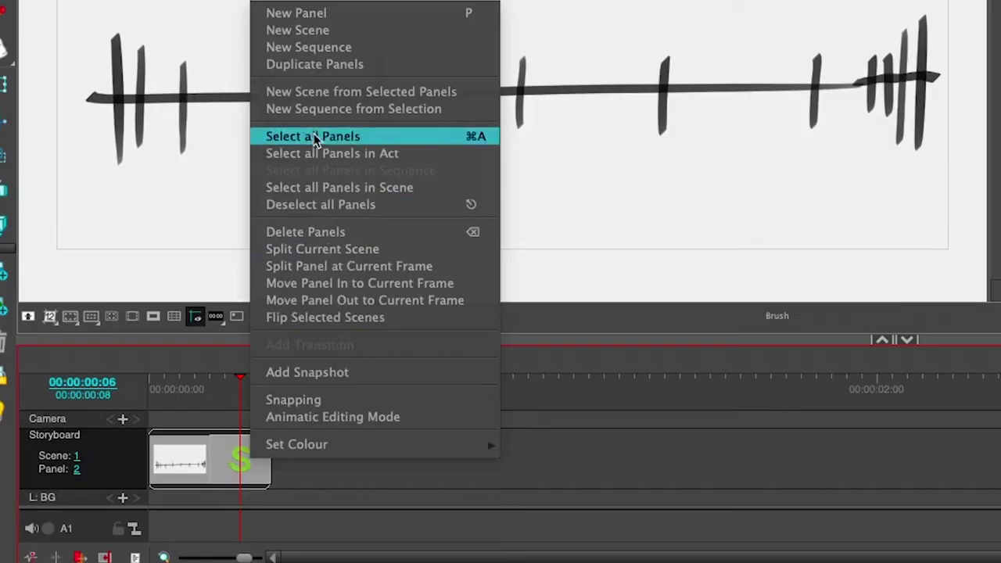
{"action": "left_click", "coordinate": [320, 69]}
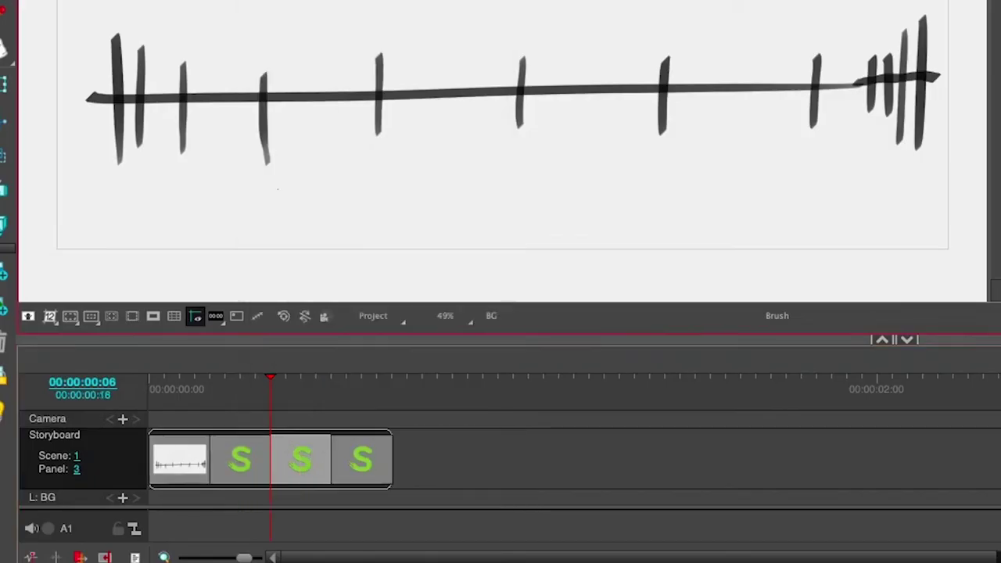
{"action": "left_click", "coordinate": [179, 448]}
{"action": "left_click", "coordinate": [364, 473]}
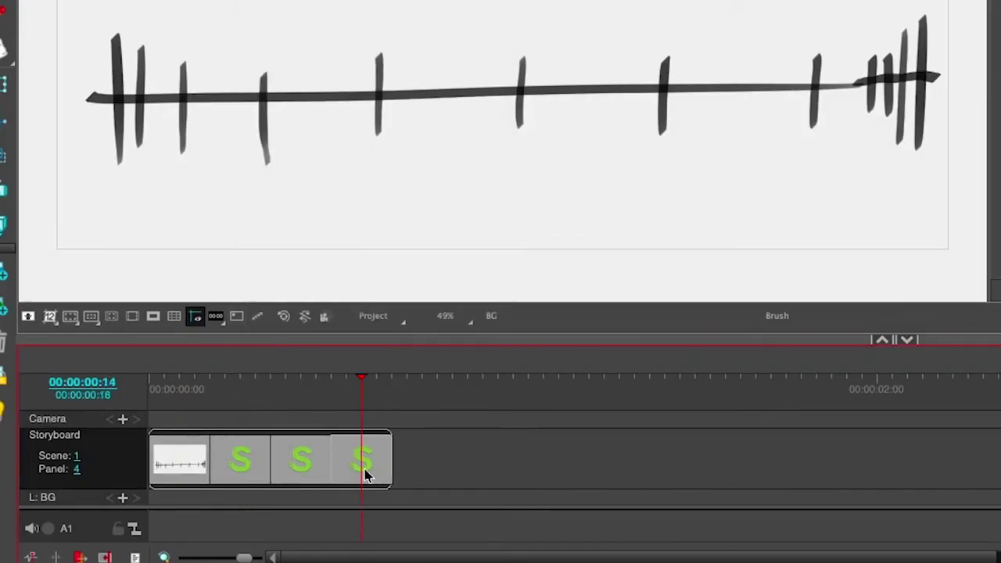
{"action": "right_click", "coordinate": [364, 473]}
{"action": "left_click", "coordinate": [421, 75]}
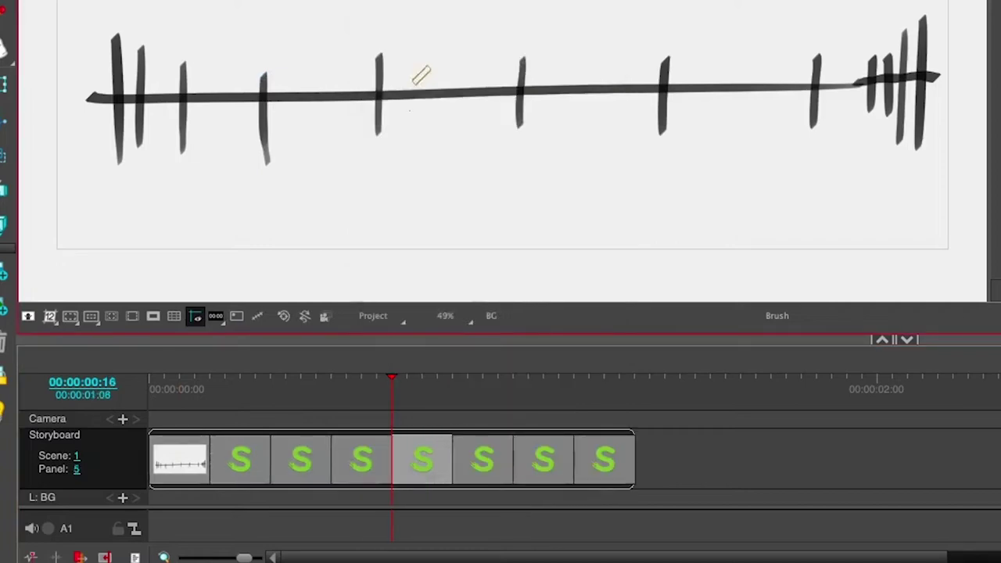
Select all eight chart panels and duplicate them to get sixteen panels in the scene.
{"action": "left_click", "coordinate": [186, 477]}
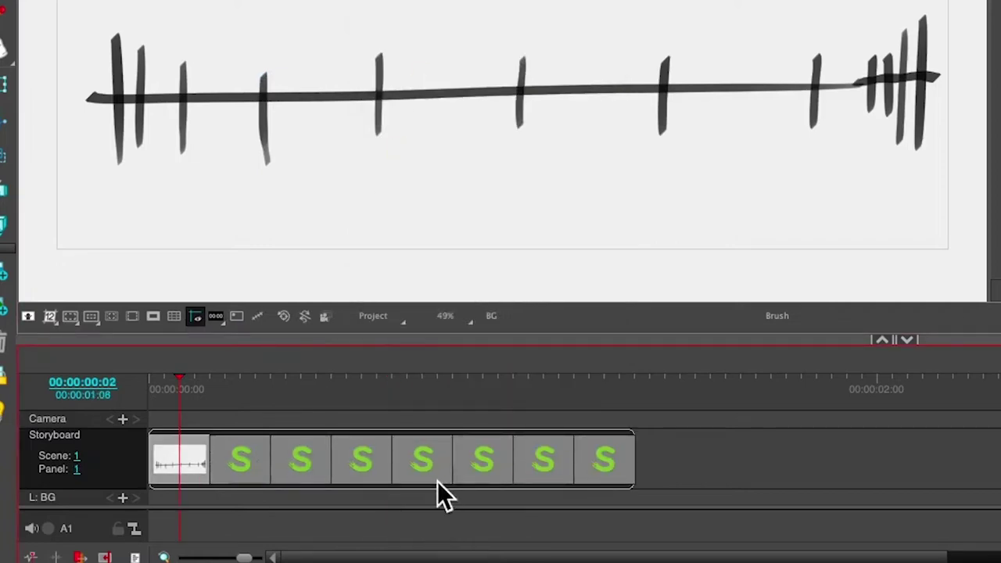
{"action": "left_click", "coordinate": [621, 461], "text": "shift"}
{"action": "right_click", "coordinate": [596, 467]}
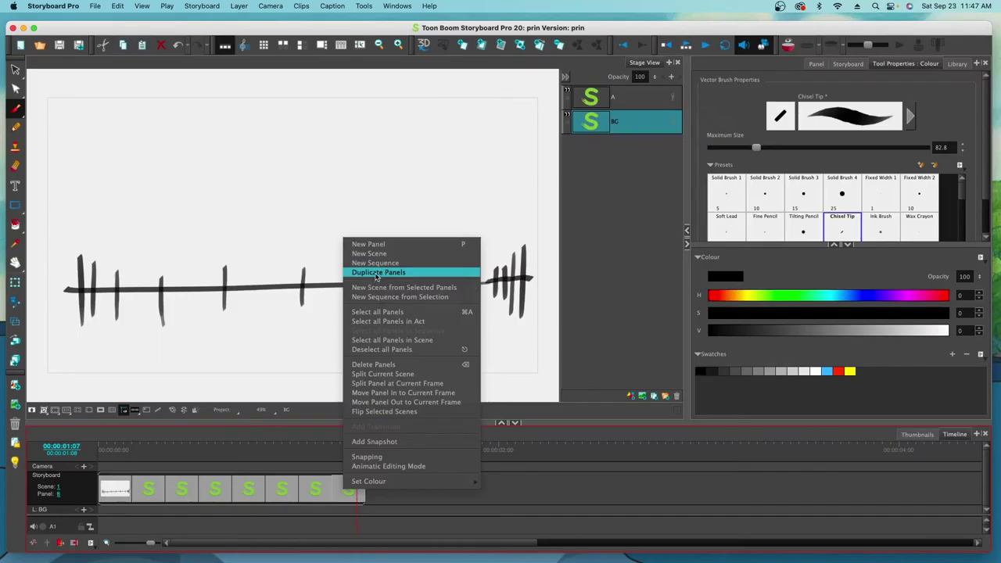
{"action": "left_click", "coordinate": [376, 273]}
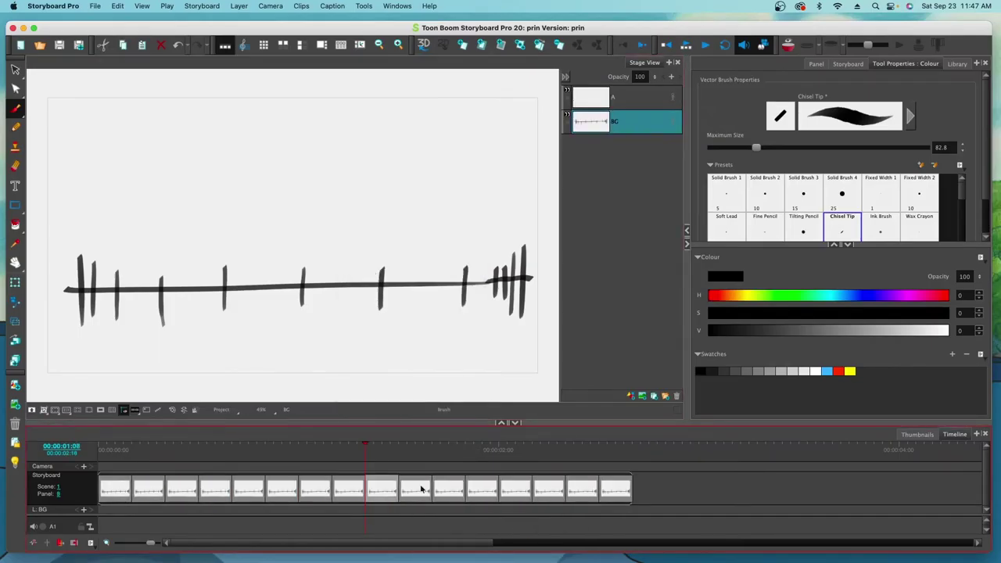
On layer A of the first panel, paint a solid red ball over the chart's first tick with the Chisel Tip brush.
{"action": "left_click", "coordinate": [118, 491]}
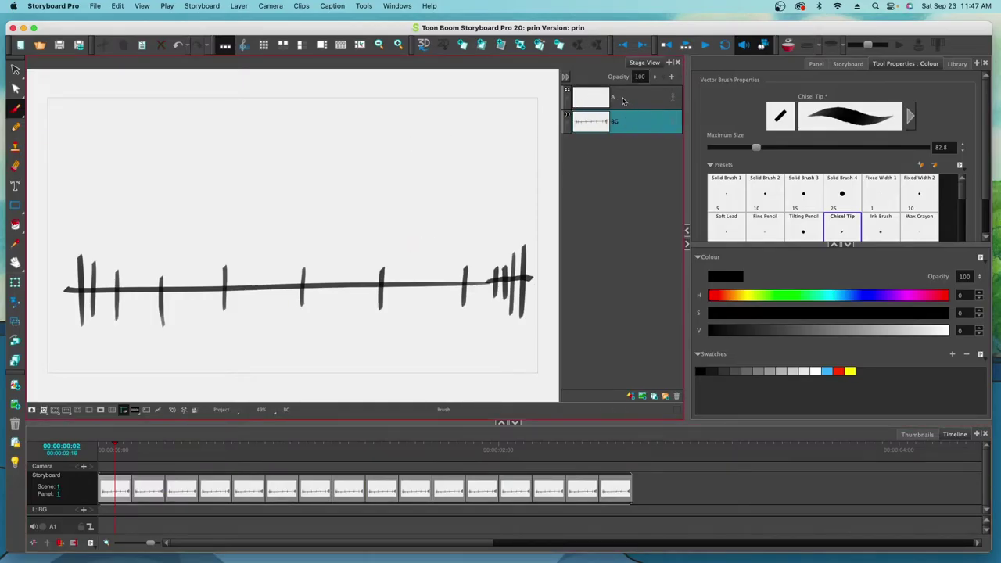
{"action": "left_click", "coordinate": [621, 98]}
{"action": "left_click", "coordinate": [838, 371]}
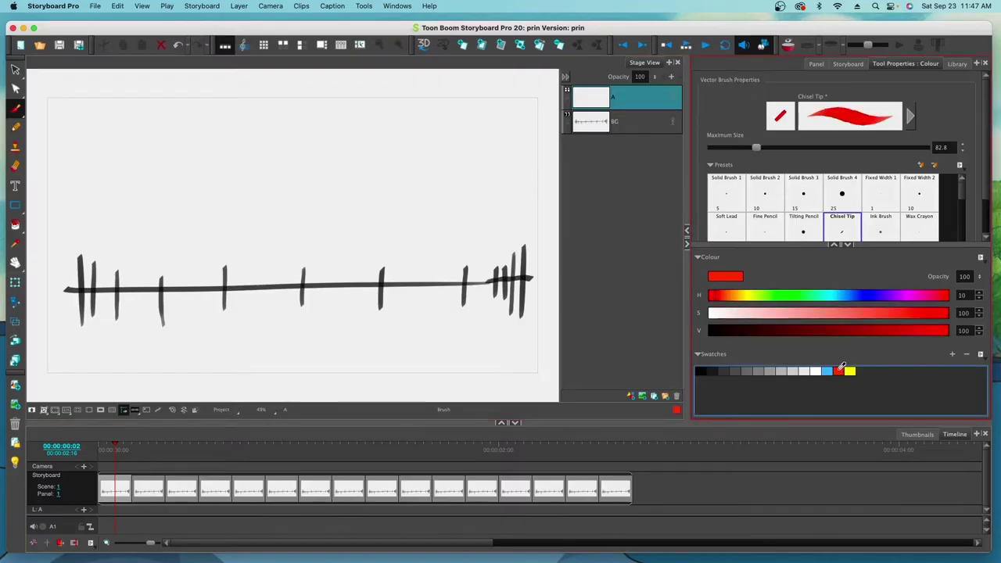
{"action": "left_click", "coordinate": [133, 500]}
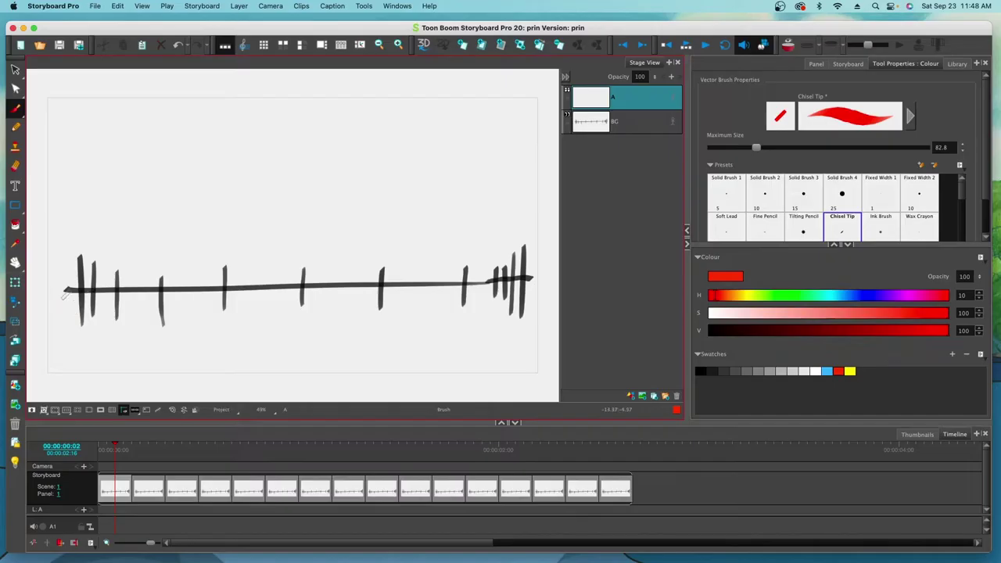
{"action": "mouse_move", "coordinate": [65, 294]}
{"action": "left_mouse_down"}
{"action": "mouse_move", "coordinate": [87, 272]}
{"action": "mouse_move", "coordinate": [95, 281]}
{"action": "mouse_move", "coordinate": [86, 310]}
{"action": "mouse_move", "coordinate": [44, 294]}
{"action": "left_mouse_up"}
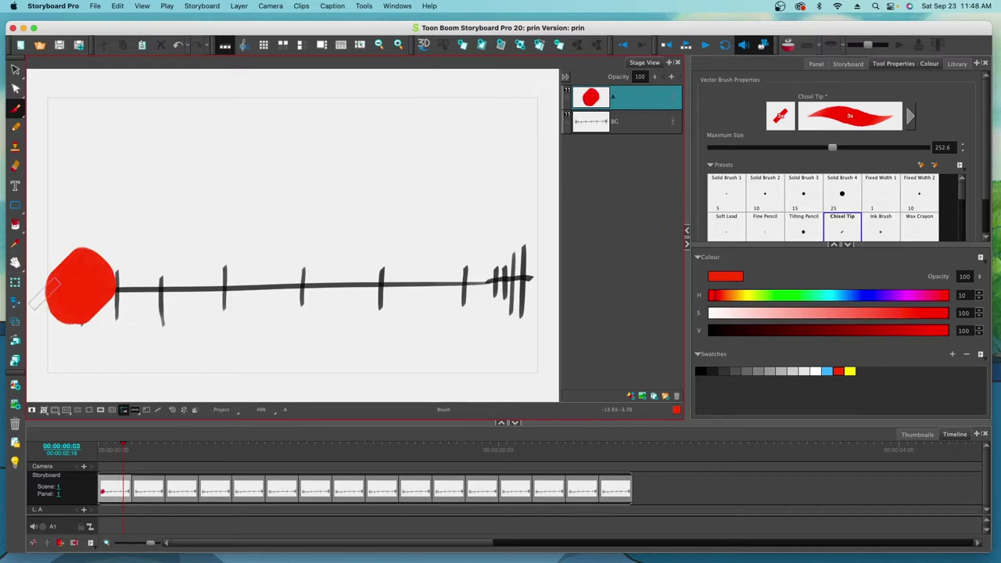
On layer A of panels 2 to 5, paint a red ball over the chart's second to fifth ticks, one per panel.
{"action": "mouse_move", "coordinate": [93, 277]}
{"action": "left_mouse_down"}
{"action": "mouse_move", "coordinate": [86, 293]}
{"action": "mouse_move", "coordinate": [78, 281]}
{"action": "mouse_move", "coordinate": [133, 291]}
{"action": "left_mouse_up"}
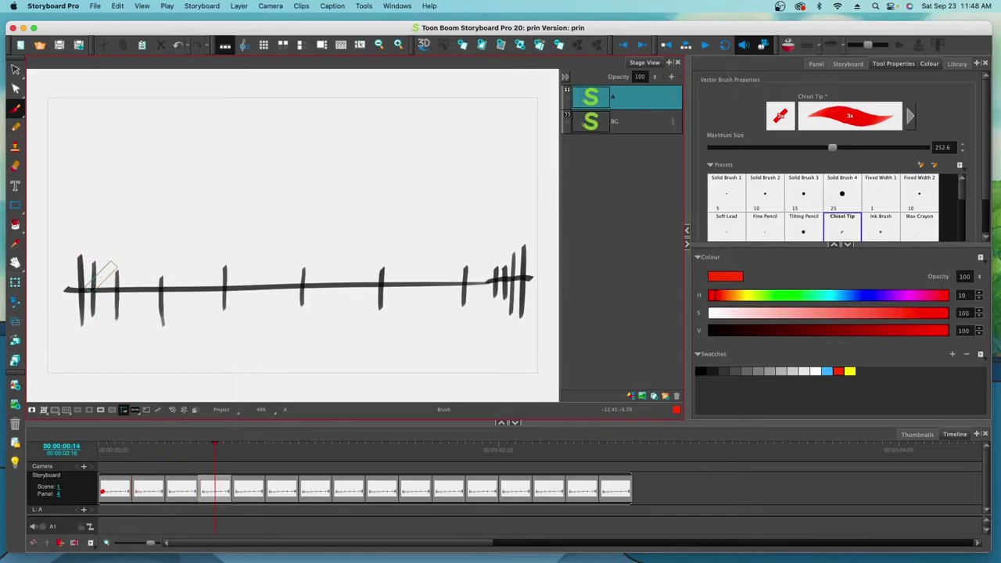
{"action": "mouse_move", "coordinate": [154, 281]}
{"action": "left_mouse_down"}
{"action": "mouse_move", "coordinate": [176, 293]}
{"action": "mouse_move", "coordinate": [166, 293]}
{"action": "left_mouse_up"}
{"action": "key", "text": "Left"}
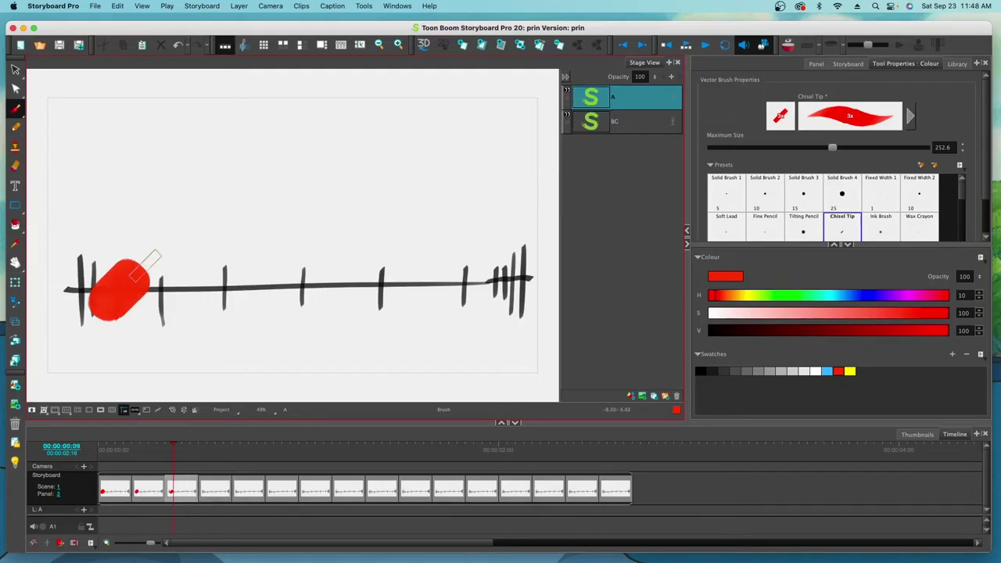
{"action": "key", "text": "Right"}
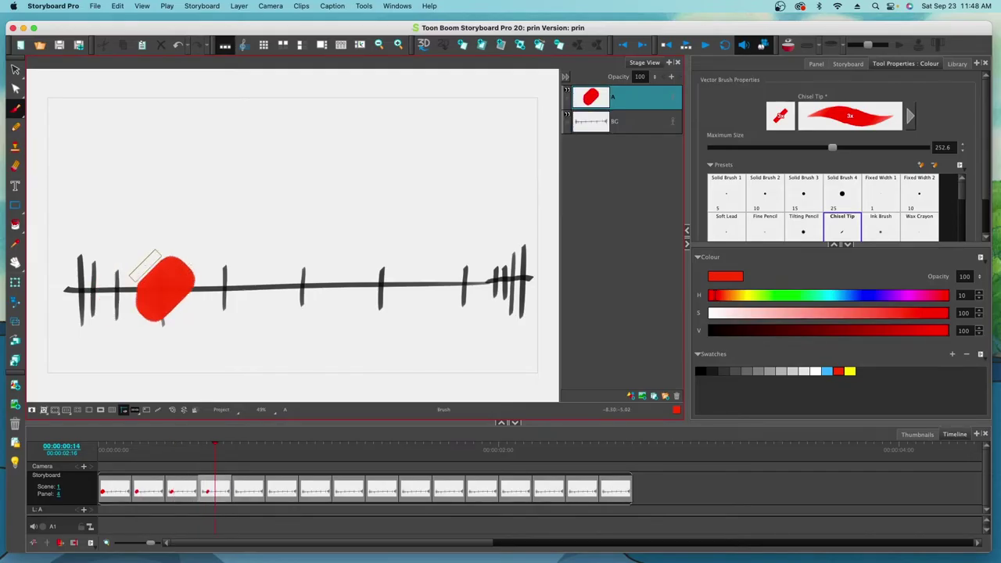
{"action": "key", "text": "Right"}
{"action": "mouse_move", "coordinate": [209, 283]}
{"action": "left_mouse_down"}
{"action": "mouse_move", "coordinate": [228, 272]}
{"action": "mouse_move", "coordinate": [216, 275]}
{"action": "left_mouse_up"}
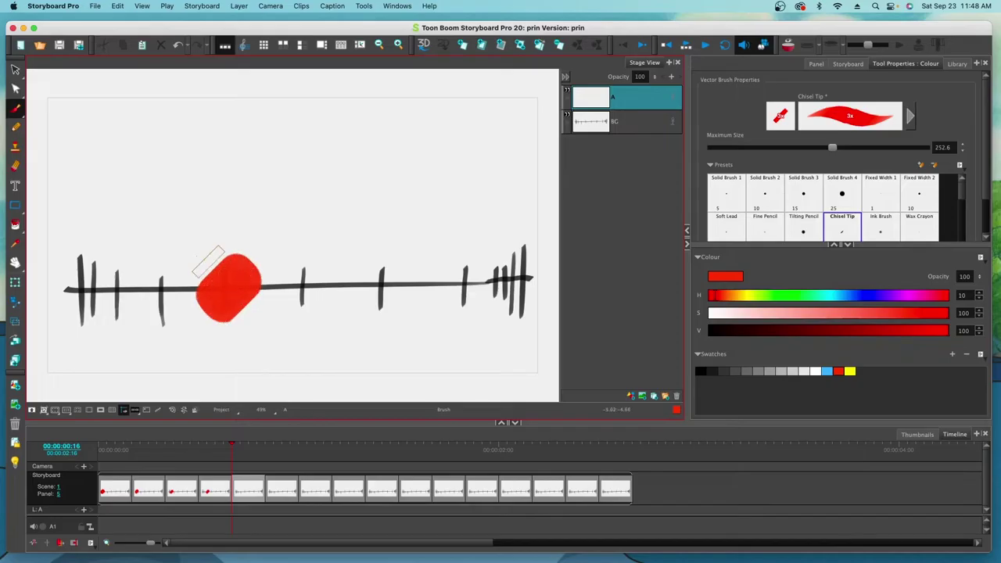
Flip back and forth between panels 4 and 5 to compare the ball's positions.
{"action": "key", "text": "Left"}
{"action": "key", "text": "Right"}
{"action": "key", "text": "Left"}
{"action": "key", "text": "Right"}
{"action": "key", "text": "Left"}
{"action": "key", "text": "Right"}
{"action": "key", "text": "Left"}
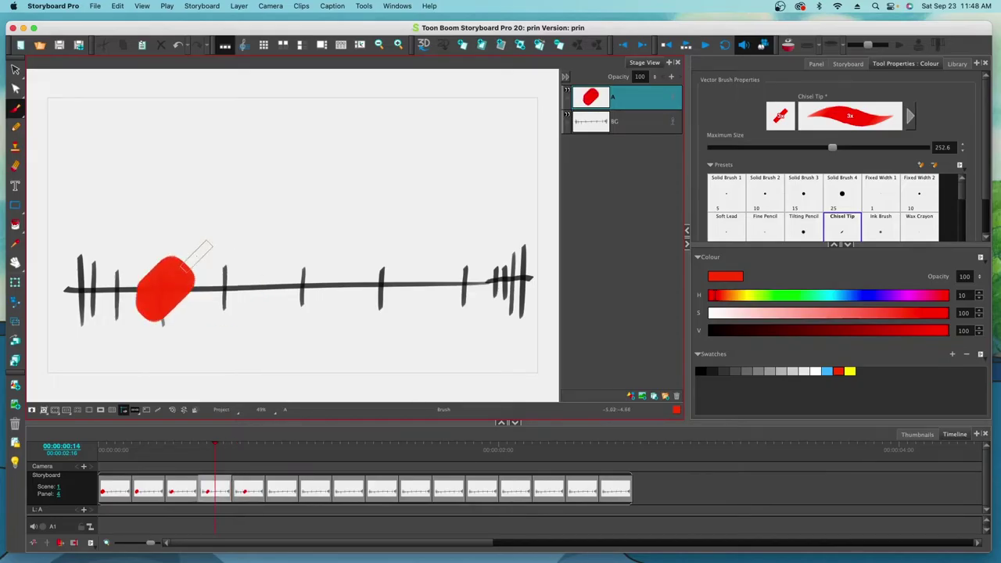
{"action": "key", "text": "Right"}
On layer A of panels 6 to 8, paint a red ball over the sixth to eighth ticks, one per panel.
{"action": "key", "text": "Right"}
{"action": "left_click_drag", "start_coordinate": [304, 275], "coordinate": [302, 286]}
{"action": "key", "text": "Right"}
{"action": "left_click_drag", "start_coordinate": [388, 274], "coordinate": [381, 284]}
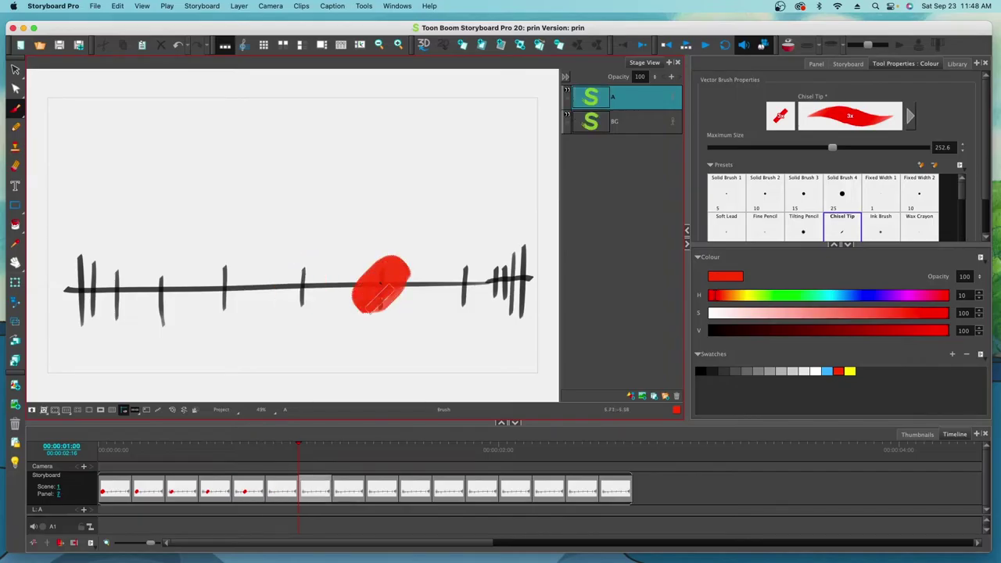
{"action": "key", "text": "Right"}
{"action": "left_click_drag", "start_coordinate": [469, 268], "coordinate": [500, 290]}
On layer A of panels 9 to 13, paint a red ball advancing in small increments through the closely spaced end ticks.
{"action": "key", "text": "Right"}
{"action": "key", "text": "Right"}
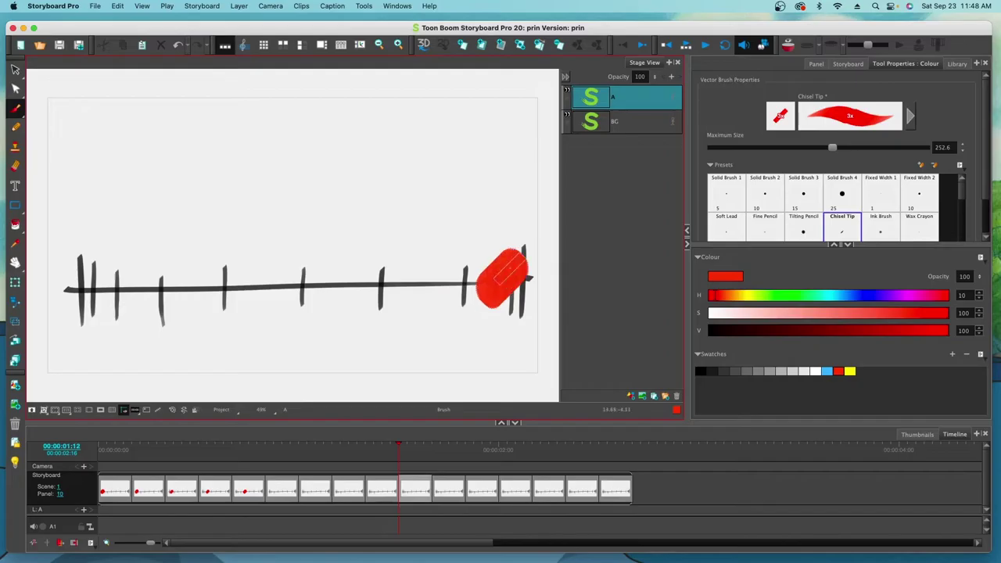
{"action": "key", "text": "Right"}
{"action": "left_click_drag", "start_coordinate": [527, 258], "coordinate": [504, 296]}
{"action": "key", "text": "Right"}
{"action": "key", "text": "Right"}
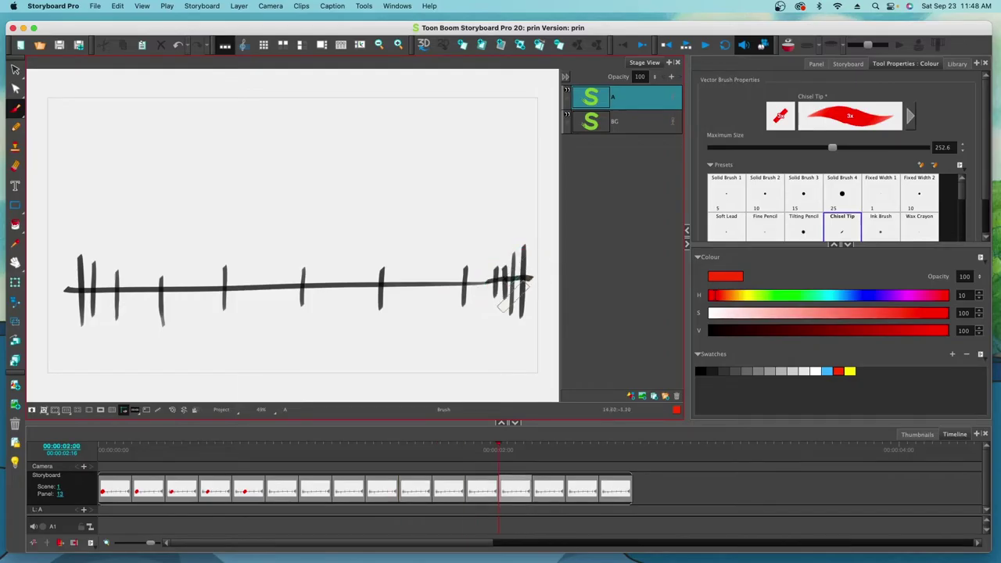
{"action": "left_click_drag", "start_coordinate": [528, 262], "coordinate": [512, 285]}
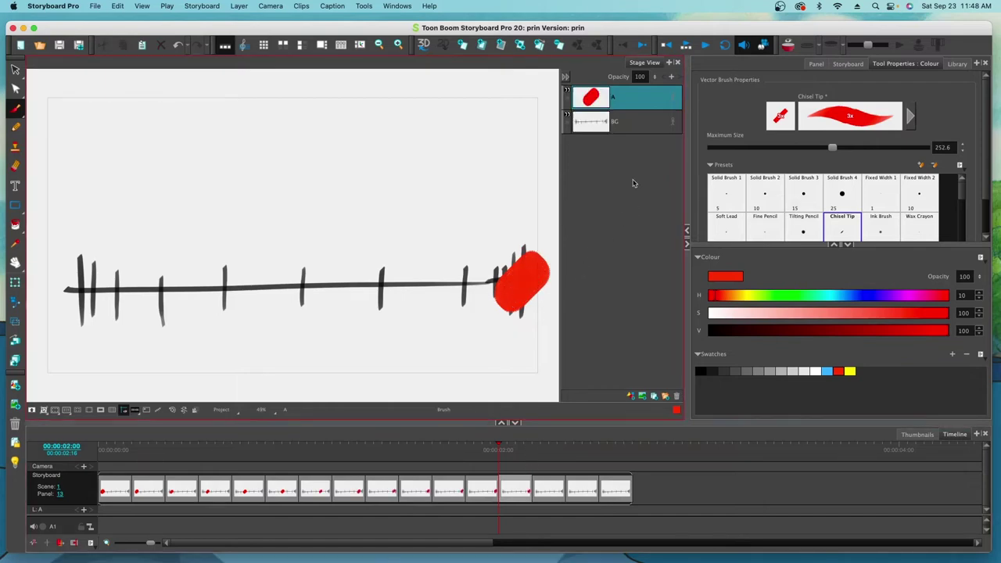
Copy layer A with the final red ball from panel 13 and paste it into panel 14.
{"action": "right_click", "coordinate": [615, 98]}
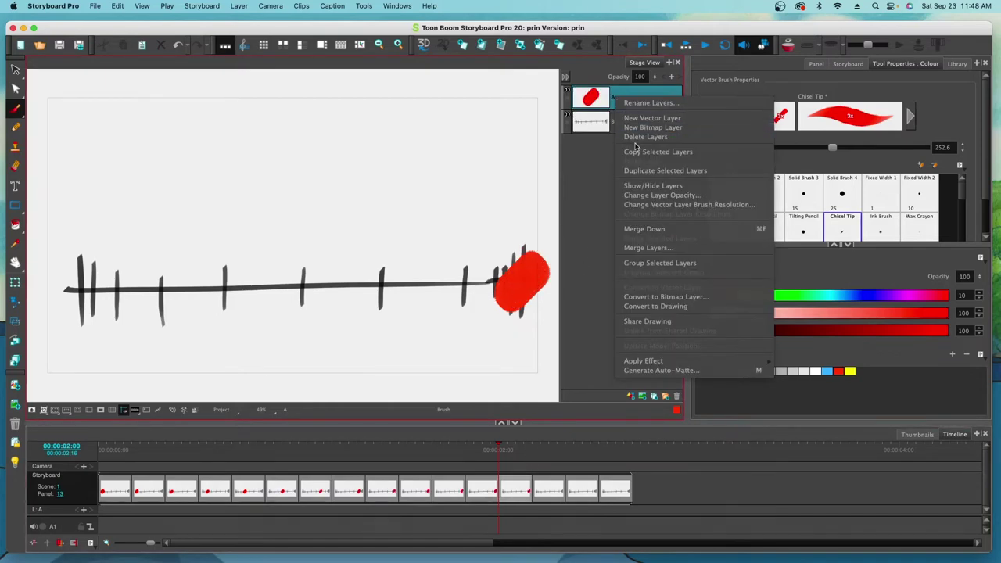
{"action": "left_click", "coordinate": [637, 152]}
{"action": "left_click", "coordinate": [549, 491]}
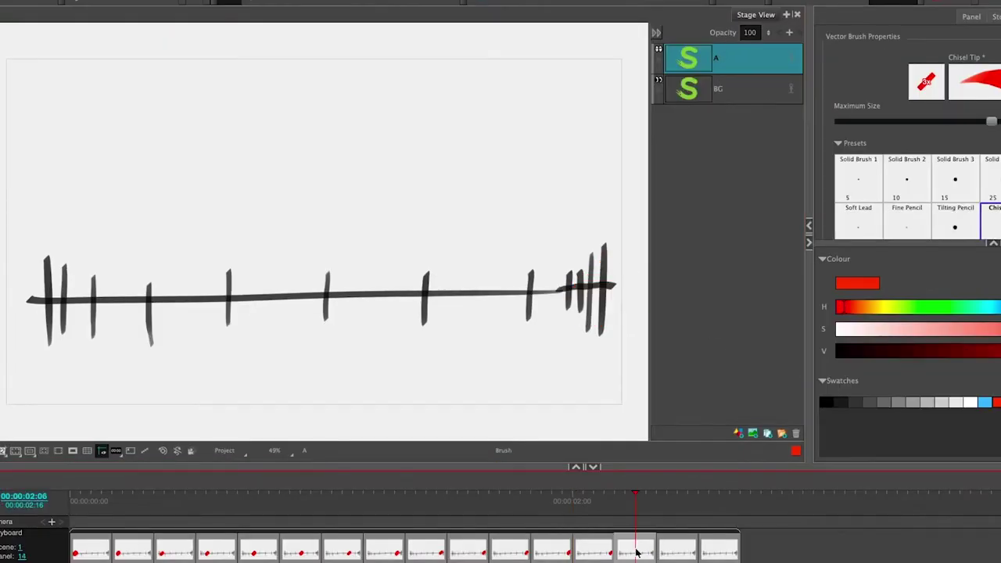
{"action": "right_click", "coordinate": [715, 275]}
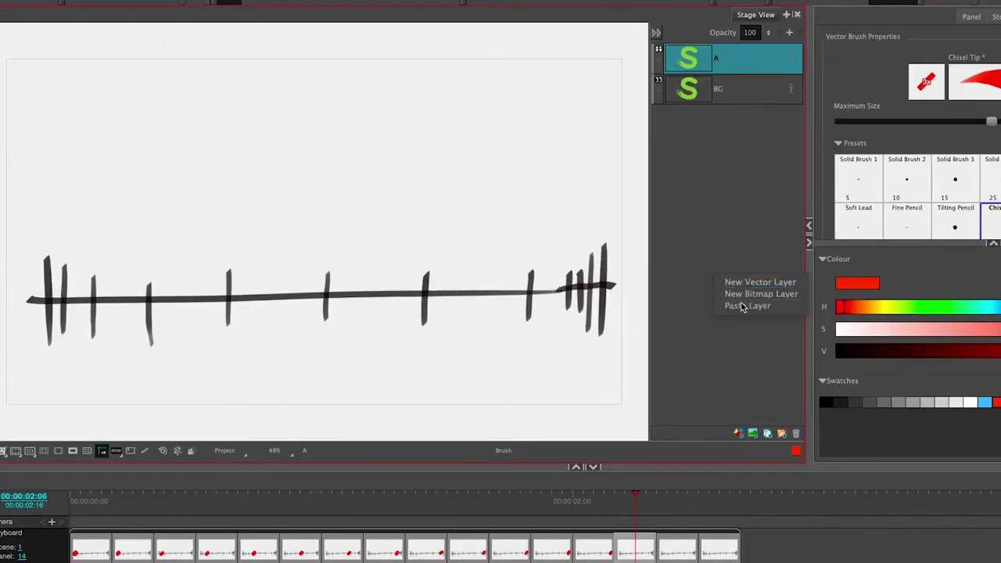
{"action": "left_click", "coordinate": [741, 303]}
Paste the copied ball layer into panels 15 and 16.
{"action": "left_click", "coordinate": [683, 547]}
{"action": "right_click", "coordinate": [720, 340]}
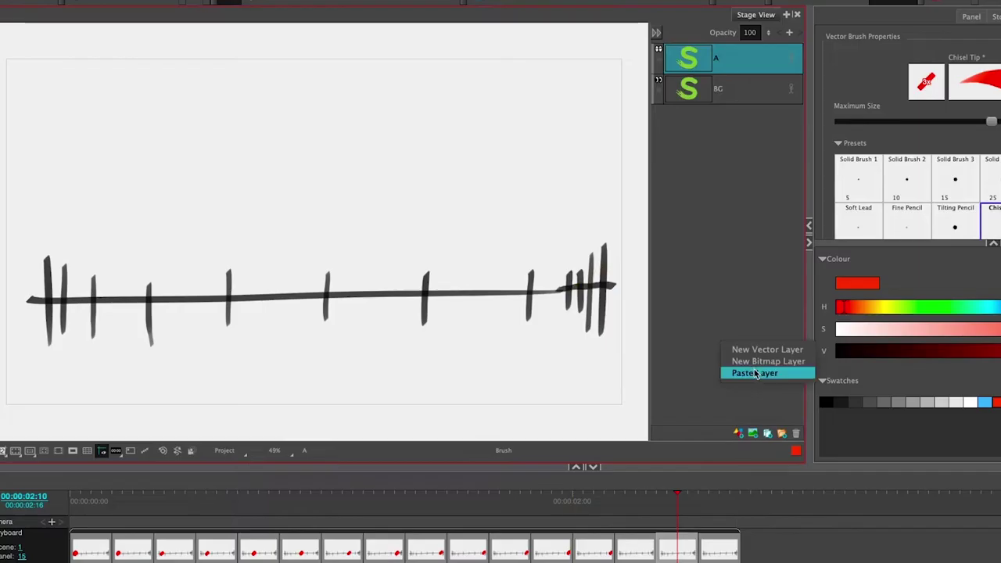
{"action": "left_click", "coordinate": [754, 373]}
{"action": "key", "text": "f"}
{"action": "right_click", "coordinate": [698, 314]}
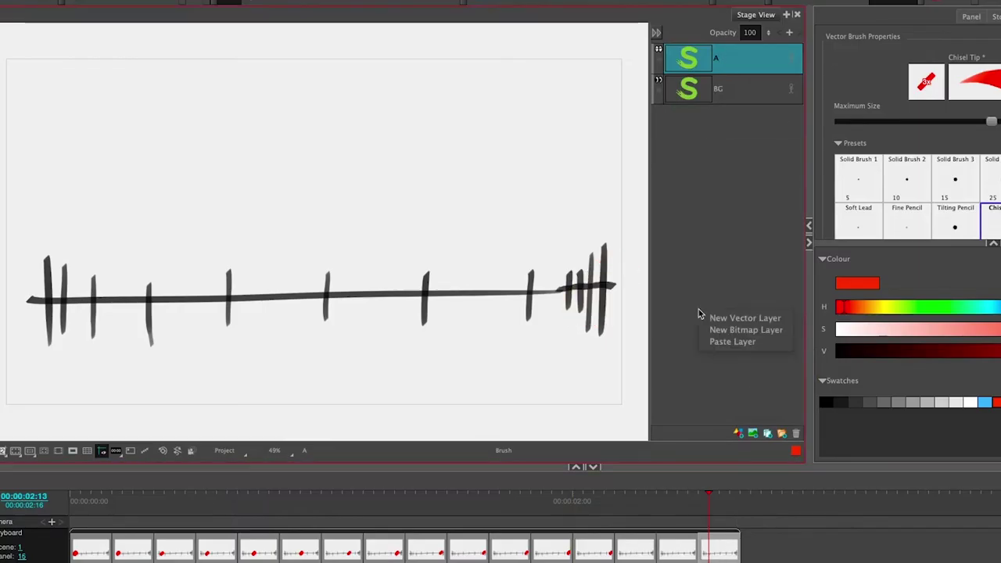
{"action": "left_click", "coordinate": [727, 341]}
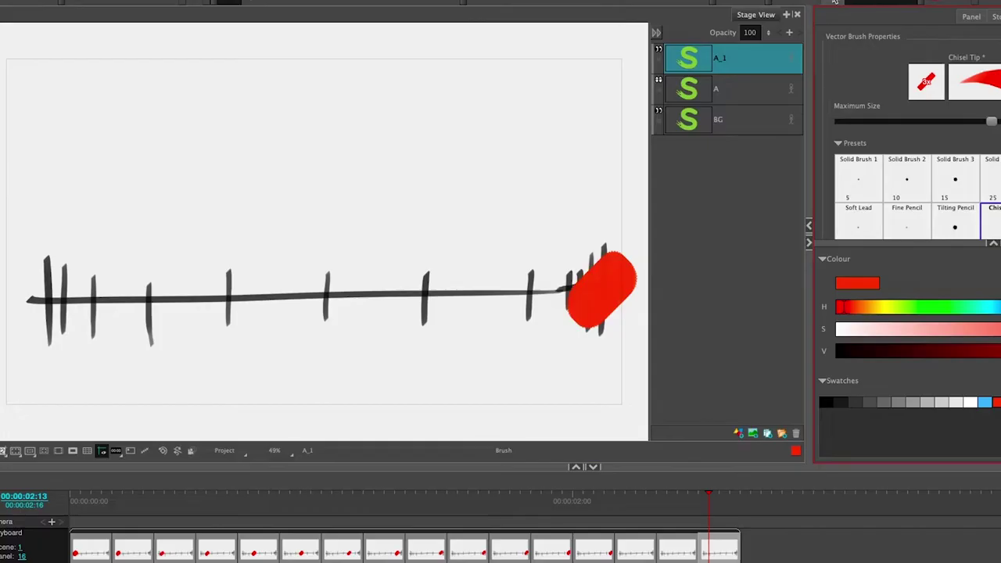
Turn on looped playback and play the ball animation across the timeline to review its spacing.
{"action": "left_click", "coordinate": [834, 3]}
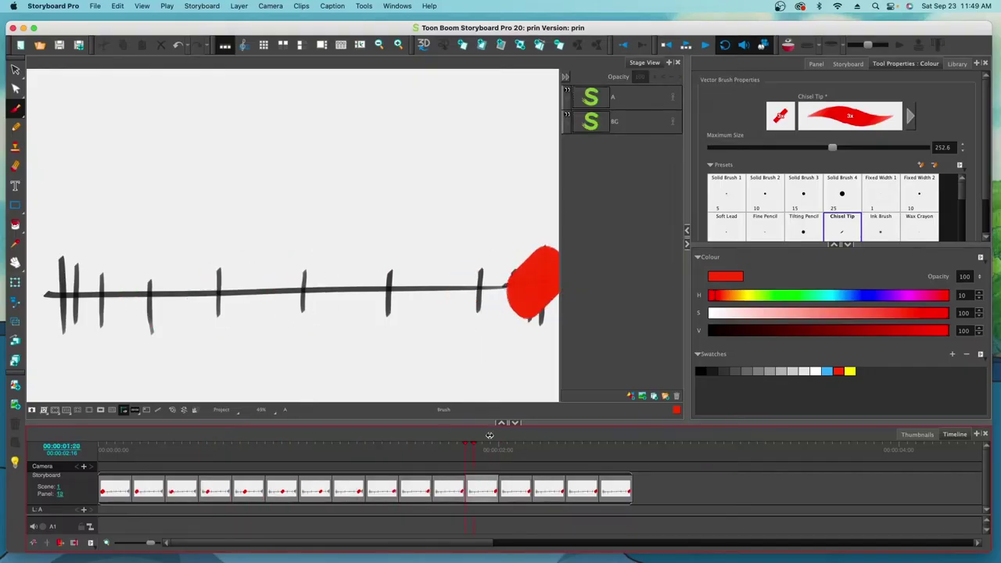
{"action": "left_click_drag", "start_coordinate": [451, 440], "coordinate": [122, 468]}
Select panels 2 to 16 on the timeline and delete them, keeping only the first panel.
{"action": "left_click", "coordinate": [623, 487]}
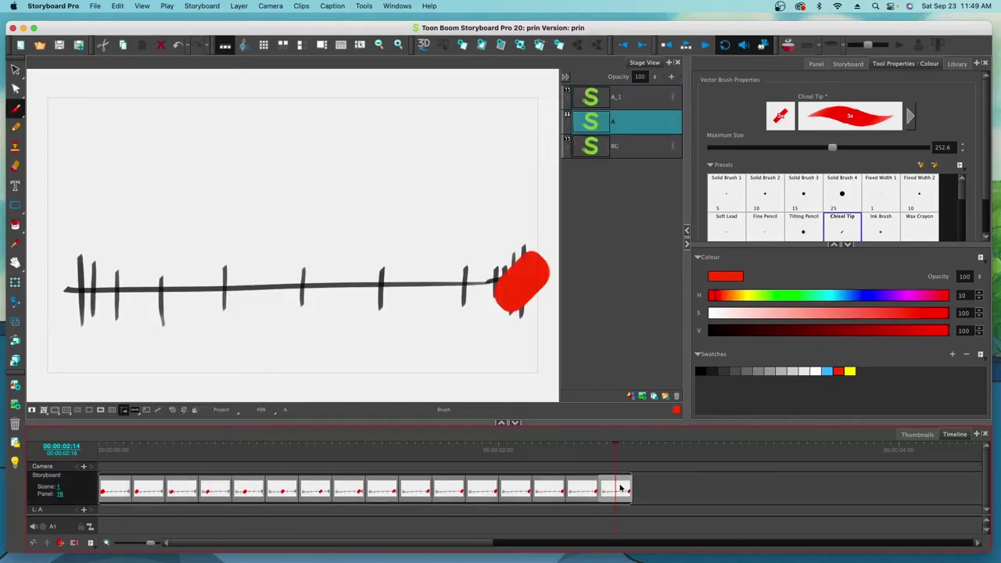
{"action": "left_click", "coordinate": [152, 486]}
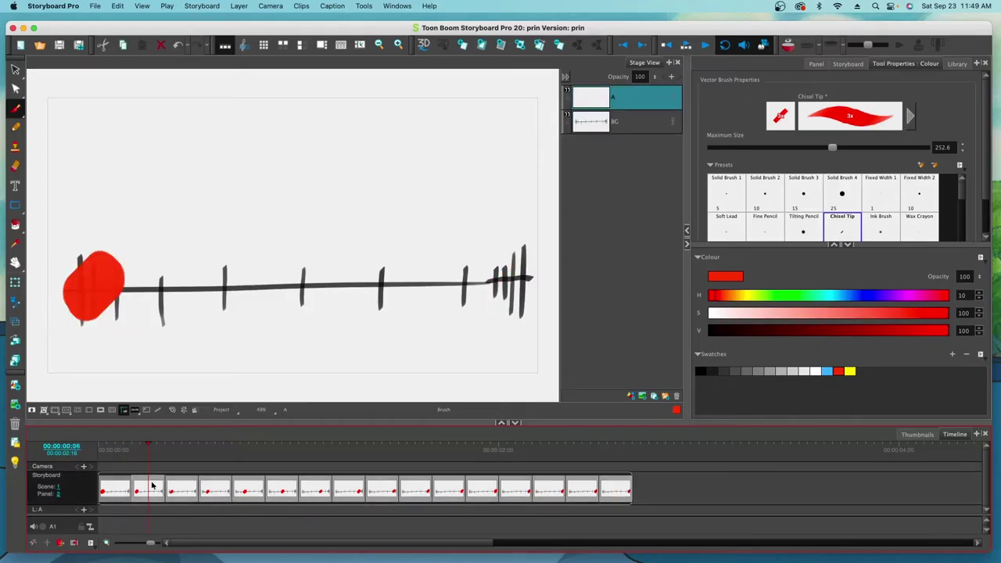
{"action": "key", "text": "Delete"}
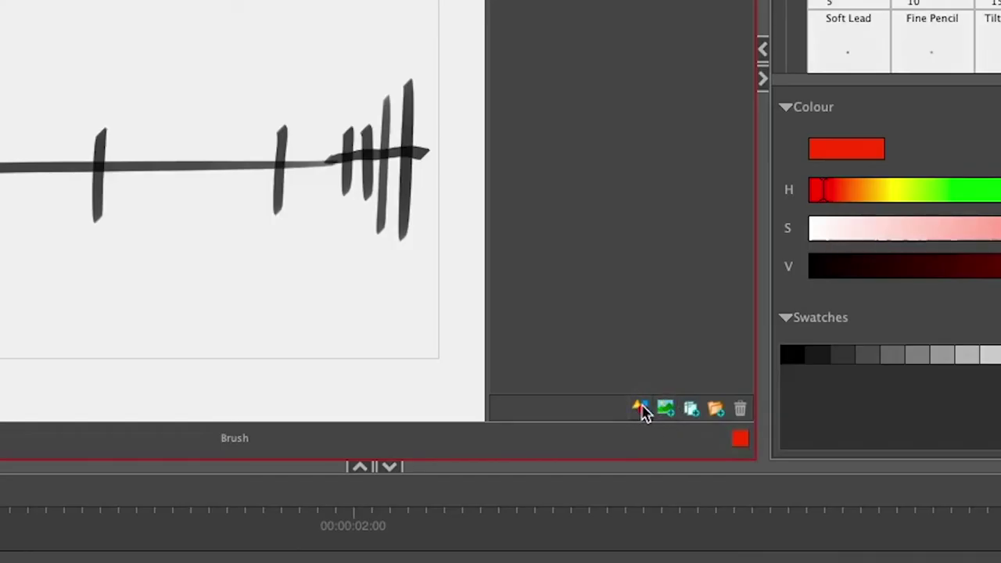
Add a vector layer above layer A, paint a wavy red path from the ball across the chart, and select that stroke.
{"action": "mouse_move", "coordinate": [216, 299]}
{"action": "left_mouse_down"}
{"action": "mouse_move", "coordinate": [94, 11]}
{"action": "mouse_move", "coordinate": [1, 335]}
{"action": "mouse_move", "coordinate": [87, 275]}
{"action": "left_mouse_up"}
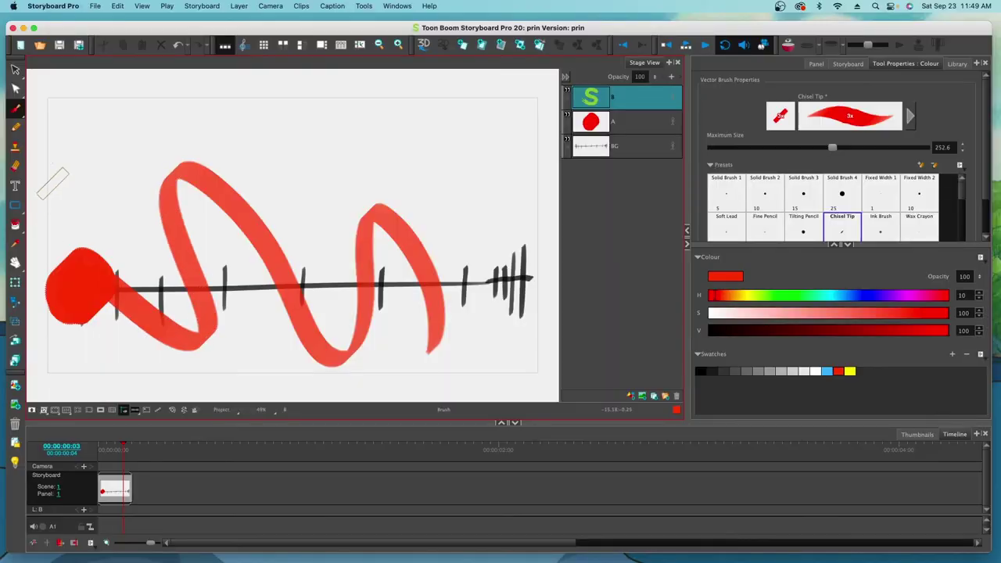
{"action": "left_click", "coordinate": [15, 69]}
{"action": "left_click", "coordinate": [270, 236]}
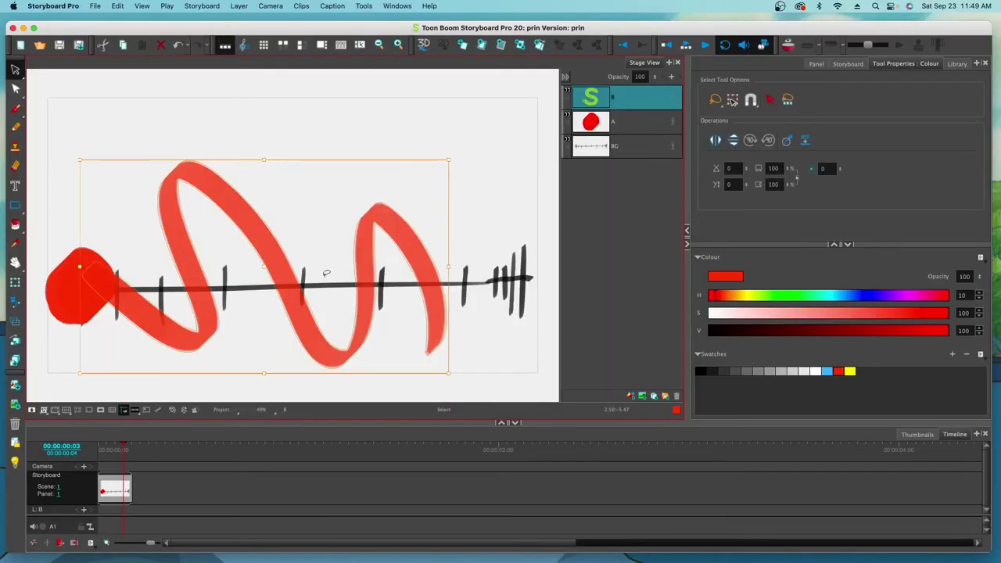
Try scaling down the wavy red path on layer B, and delete the stroke.
{"action": "mouse_move", "coordinate": [448, 160]}
{"action": "left_mouse_down"}
{"action": "mouse_move", "coordinate": [296, 259]}
{"action": "mouse_move", "coordinate": [223, 190]}
{"action": "left_mouse_up"}
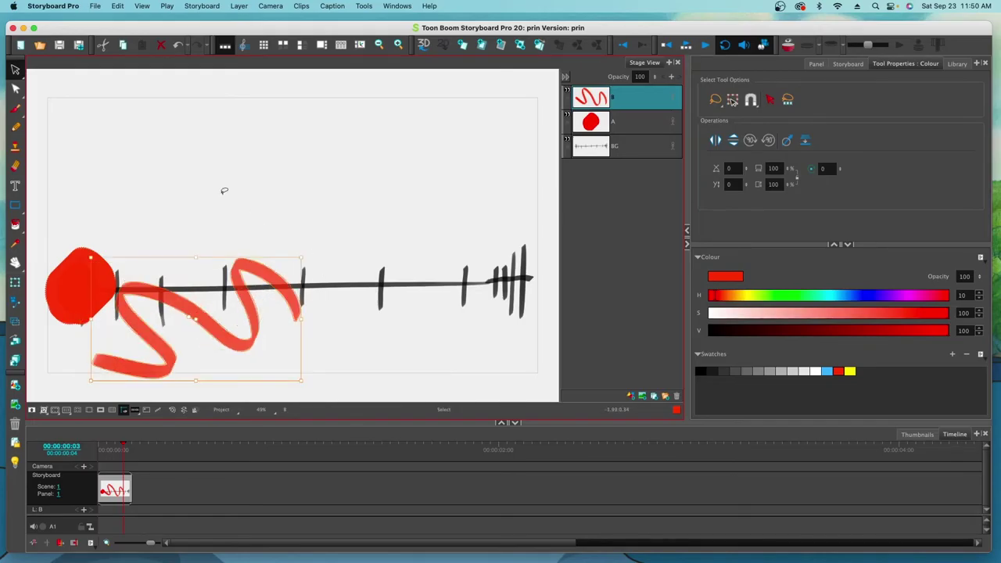
{"action": "left_click", "coordinate": [15, 110]}
{"action": "left_click", "coordinate": [16, 69]}
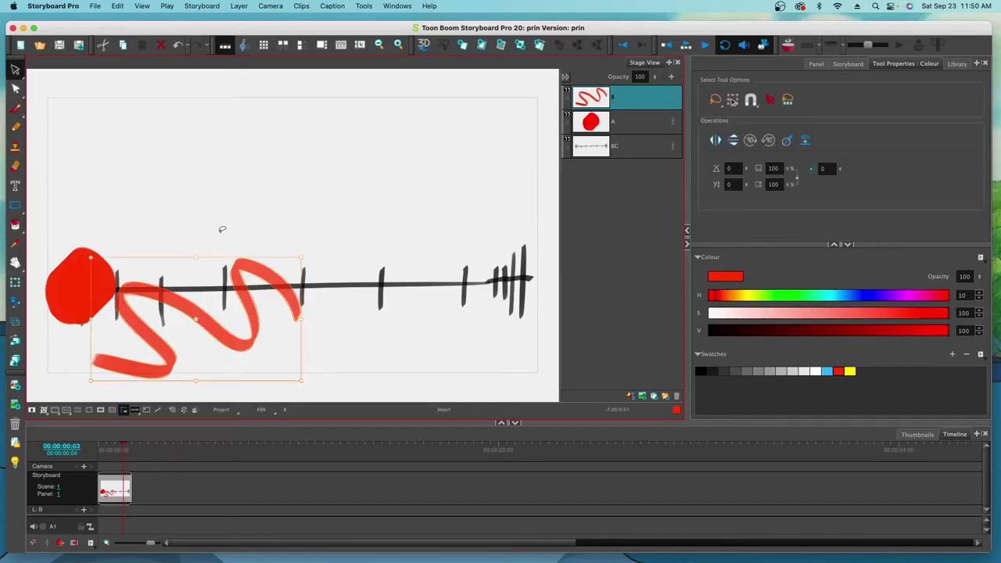
{"action": "left_click_drag", "start_coordinate": [314, 259], "coordinate": [119, 250]}
{"action": "key", "text": "Delete"}
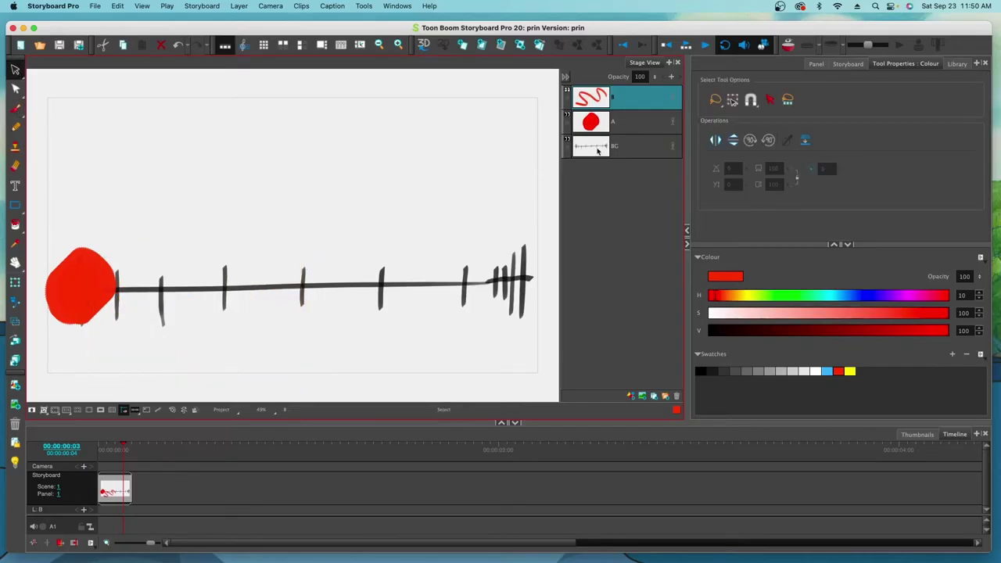
Delete the red ball from layer A, leaving only the black spacing chart.
{"action": "left_click", "coordinate": [618, 122]}
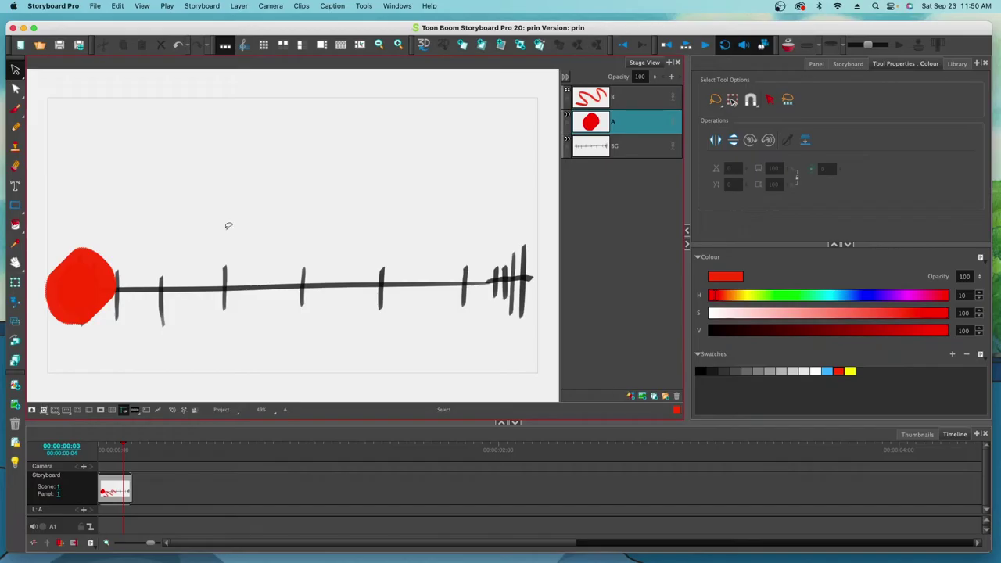
{"action": "left_click", "coordinate": [88, 272]}
{"action": "key", "text": "Delete"}
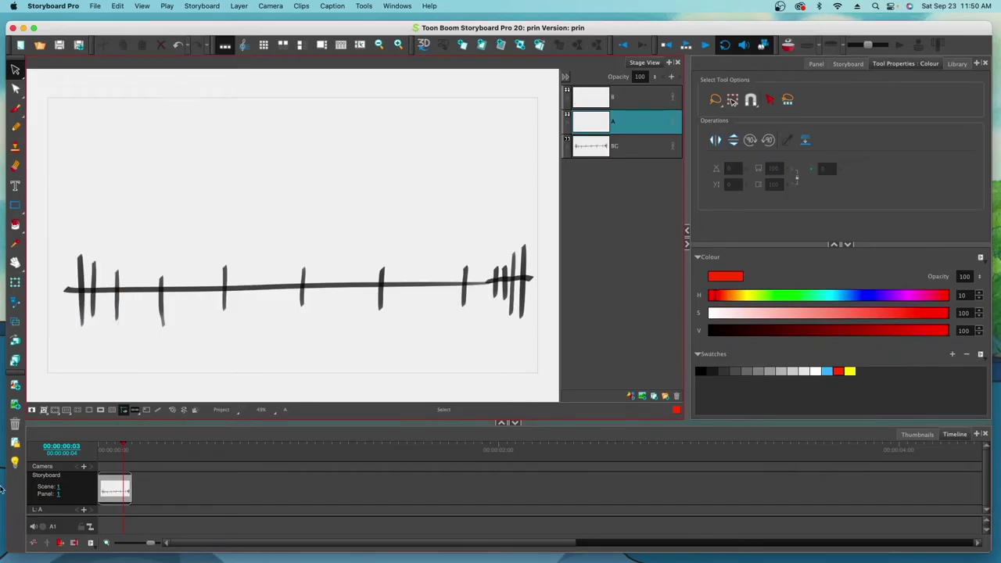
Extend the remaining panel on the timeline to a duration of 00:00:02:16.
{"action": "left_click", "coordinate": [59, 509]}
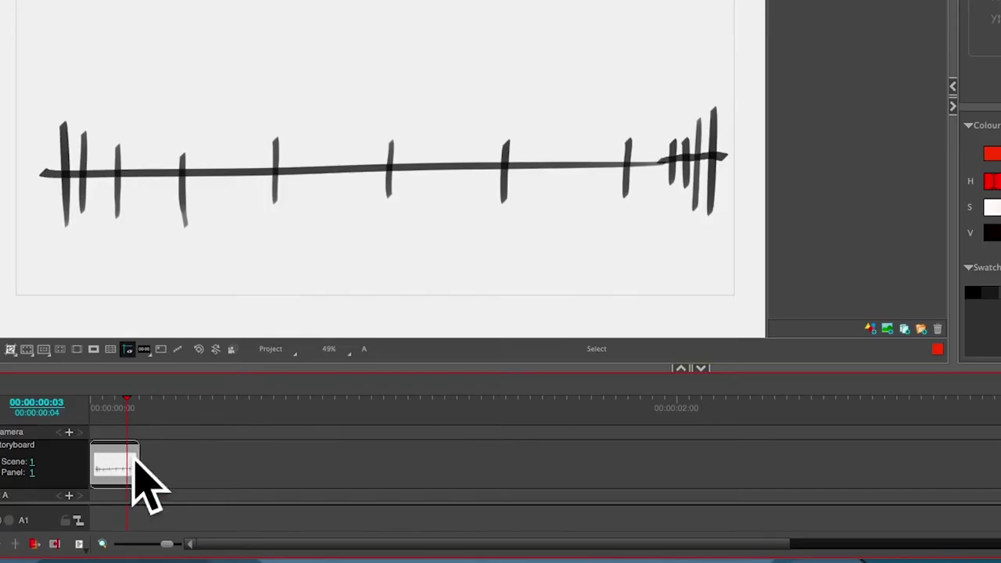
{"action": "left_click_drag", "start_coordinate": [136, 464], "coordinate": [382, 446]}
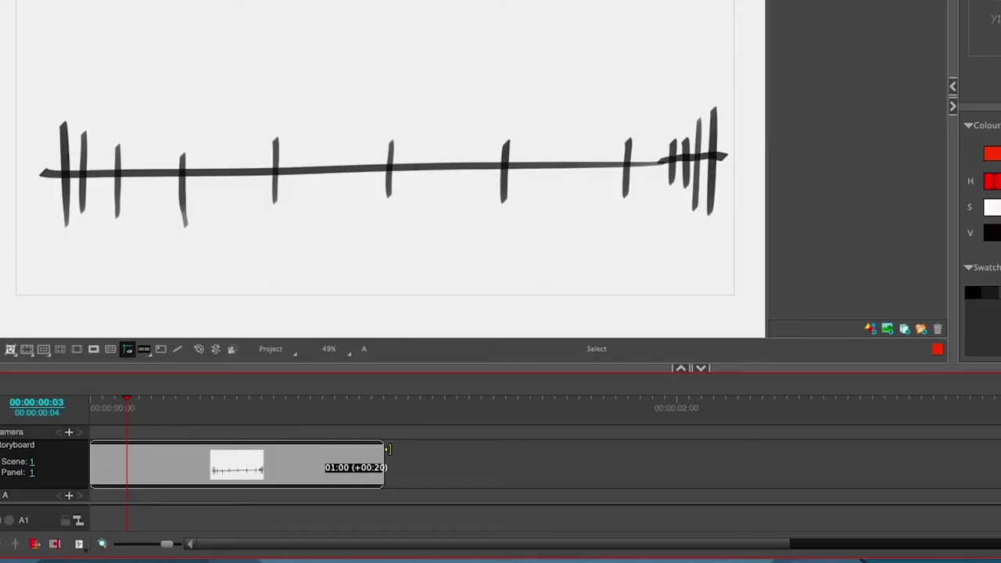
{"action": "left_click_drag", "start_coordinate": [386, 449], "coordinate": [872, 453]}
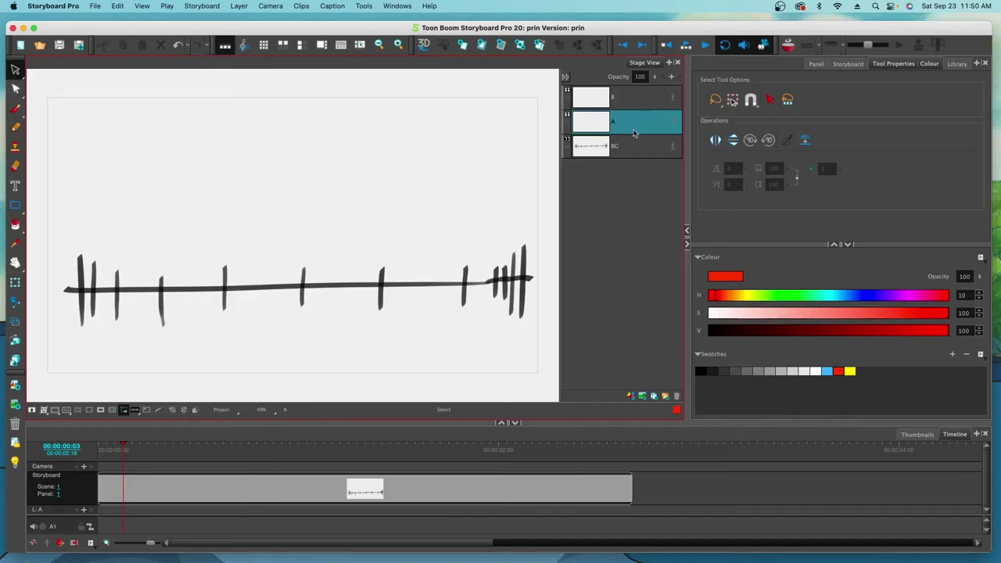
Paint a solid blue ball on layer A above the starting end of the chart.
{"action": "left_click", "coordinate": [828, 369]}
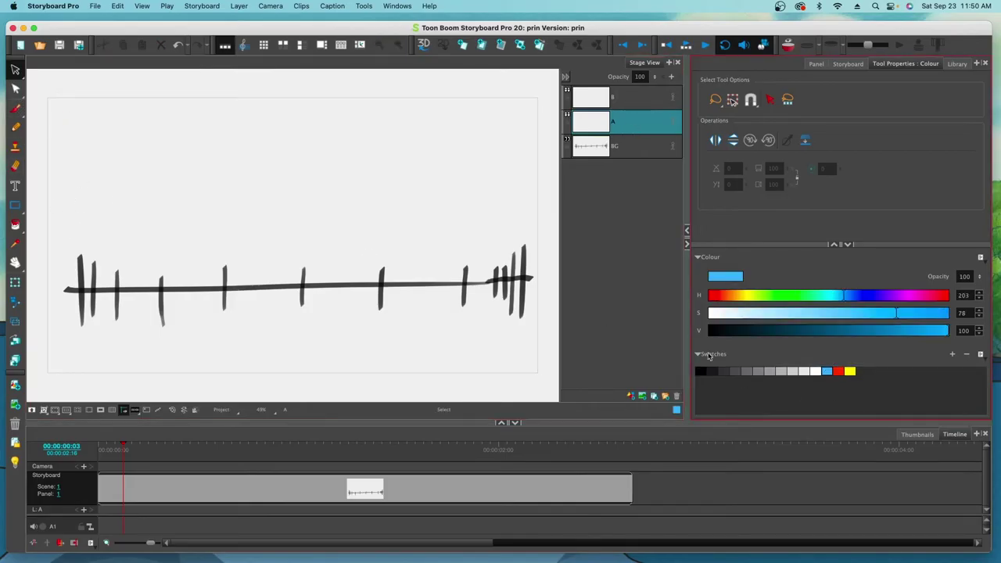
{"action": "left_click", "coordinate": [15, 107]}
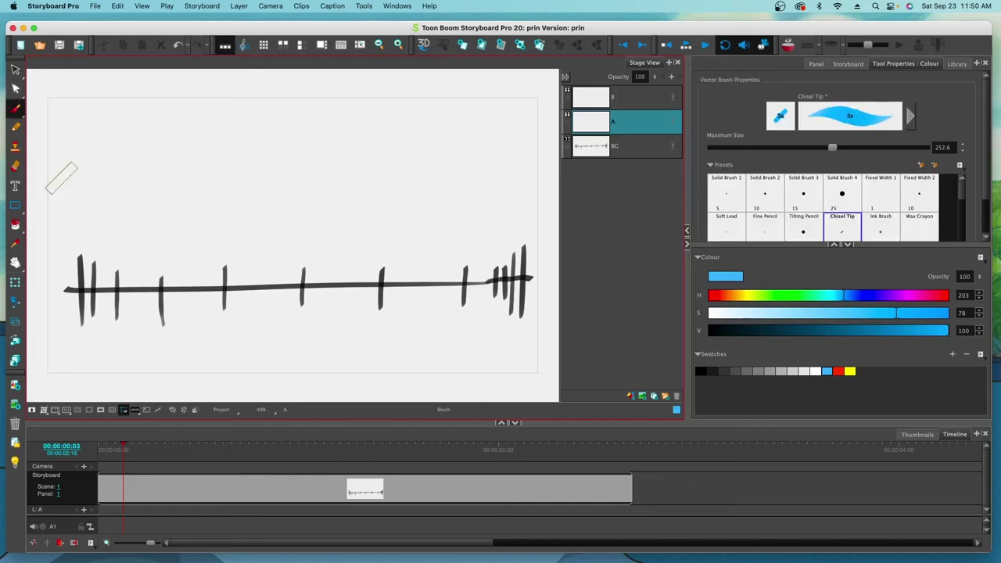
{"action": "mouse_move", "coordinate": [90, 184]}
{"action": "left_mouse_down"}
{"action": "mouse_move", "coordinate": [79, 277]}
{"action": "mouse_move", "coordinate": [125, 227]}
{"action": "mouse_move", "coordinate": [92, 227]}
{"action": "left_mouse_up"}
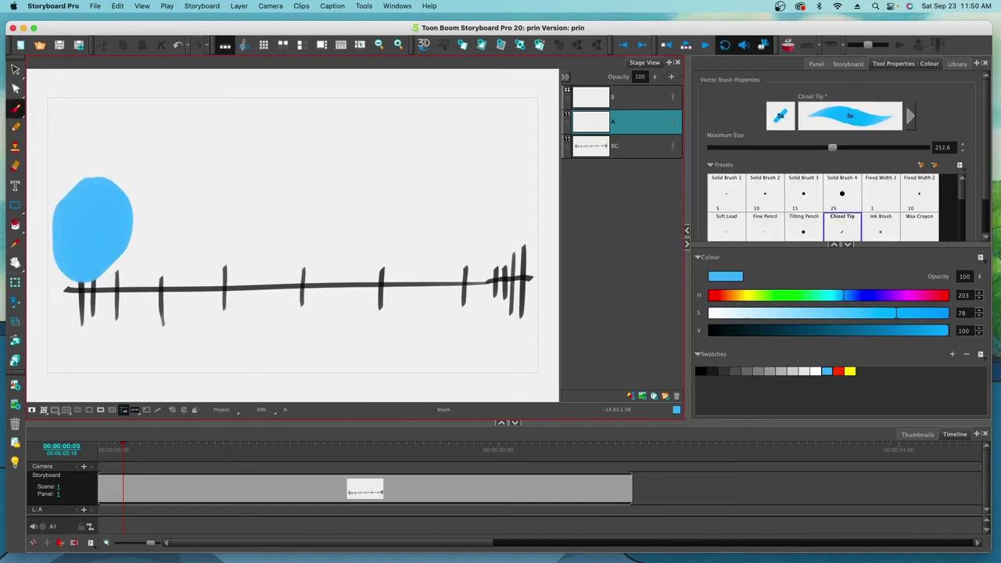
Set a starting keyframe for layer A at frame 00:00:00:00, with its pivot at the base of the blue ball.
{"action": "left_click", "coordinate": [109, 447]}
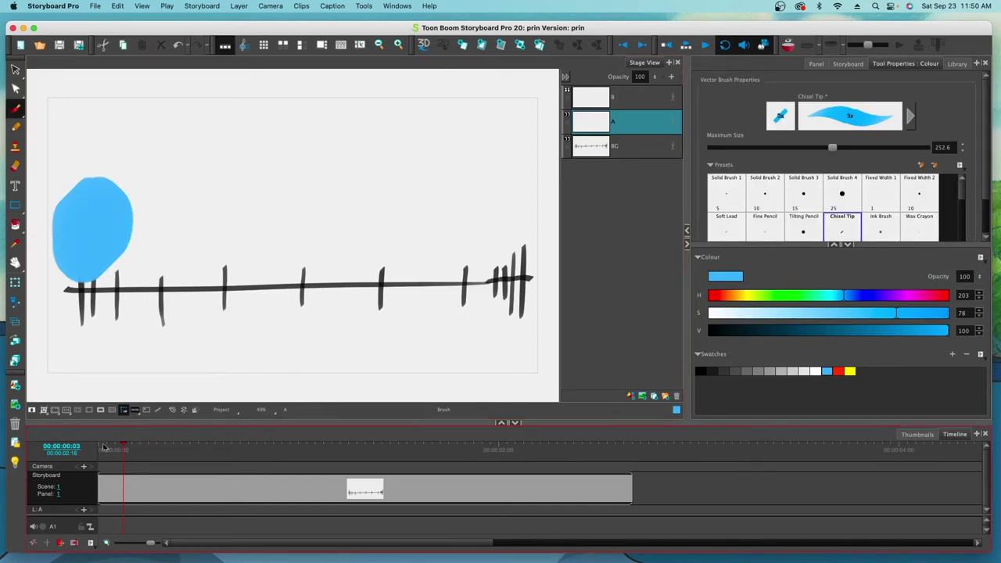
{"action": "left_click_drag", "start_coordinate": [122, 449], "coordinate": [99, 451]}
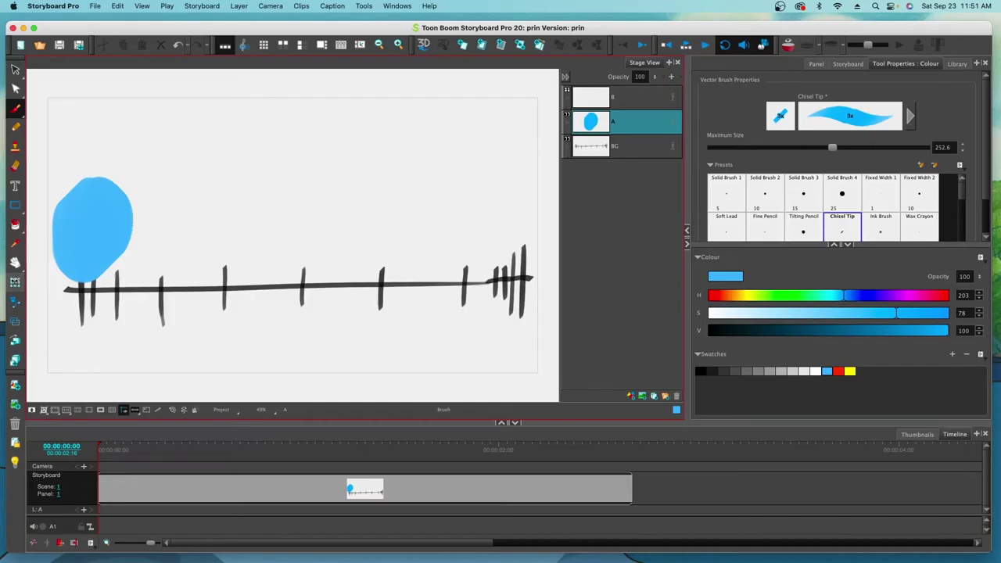
{"action": "left_click", "coordinate": [15, 281]}
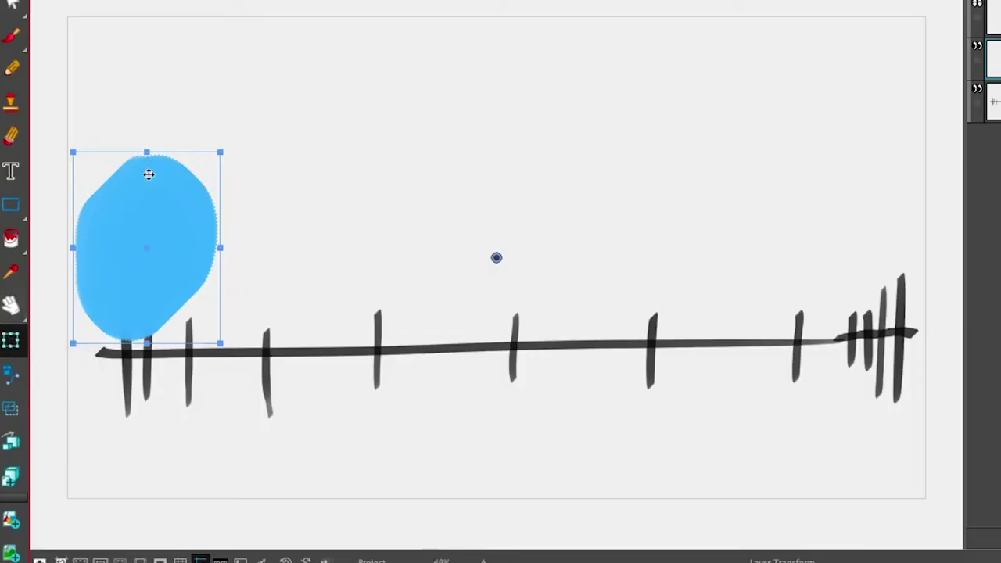
{"action": "key", "text": "ctrl+s"}
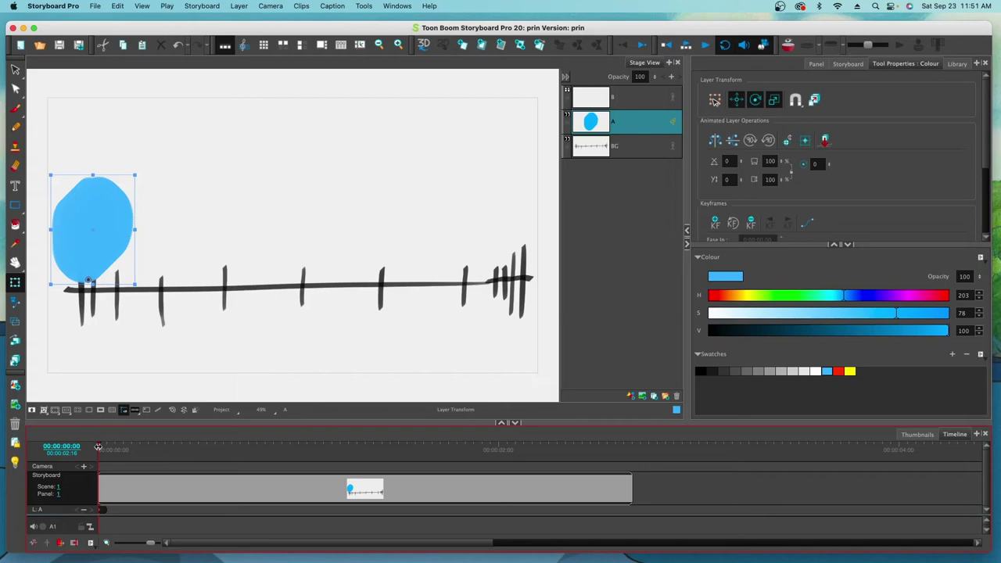
At 00:00:02:15, move the blue ball to the far end of the chart with Layer Transform to keyframe its end position.
{"action": "left_click_drag", "start_coordinate": [98, 446], "coordinate": [157, 439]}
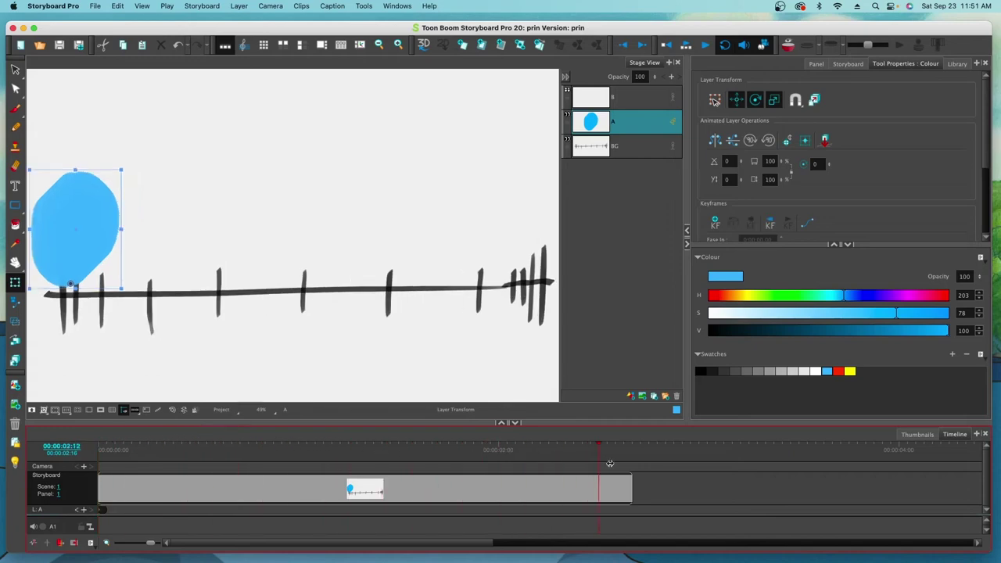
{"action": "mouse_move", "coordinate": [610, 464]}
{"action": "left_mouse_down"}
{"action": "mouse_move", "coordinate": [632, 467]}
{"action": "mouse_move", "coordinate": [627, 472]}
{"action": "left_mouse_up"}
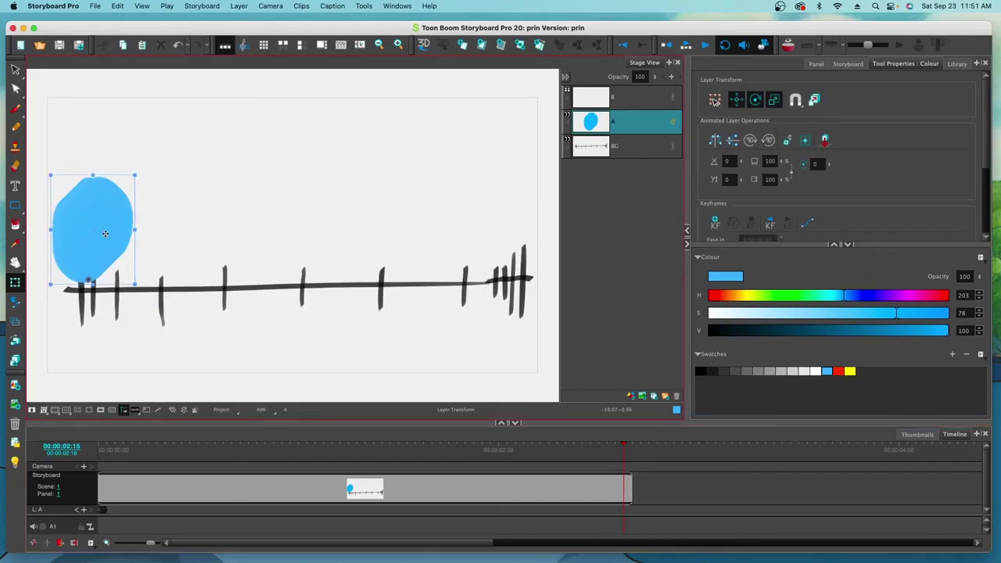
{"action": "left_click_drag", "start_coordinate": [101, 234], "coordinate": [541, 226]}
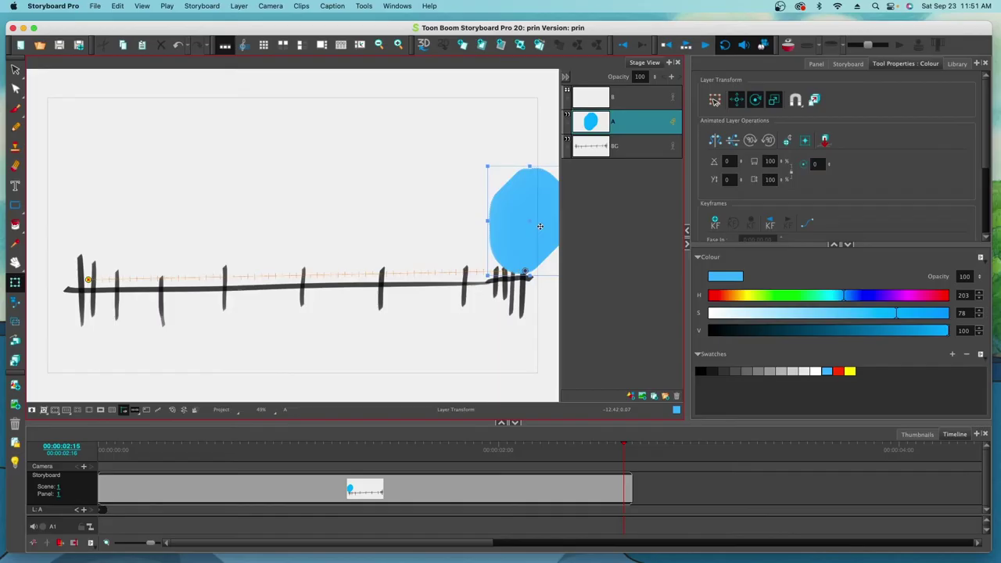
{"action": "left_click_drag", "start_coordinate": [539, 226], "coordinate": [539, 226]}
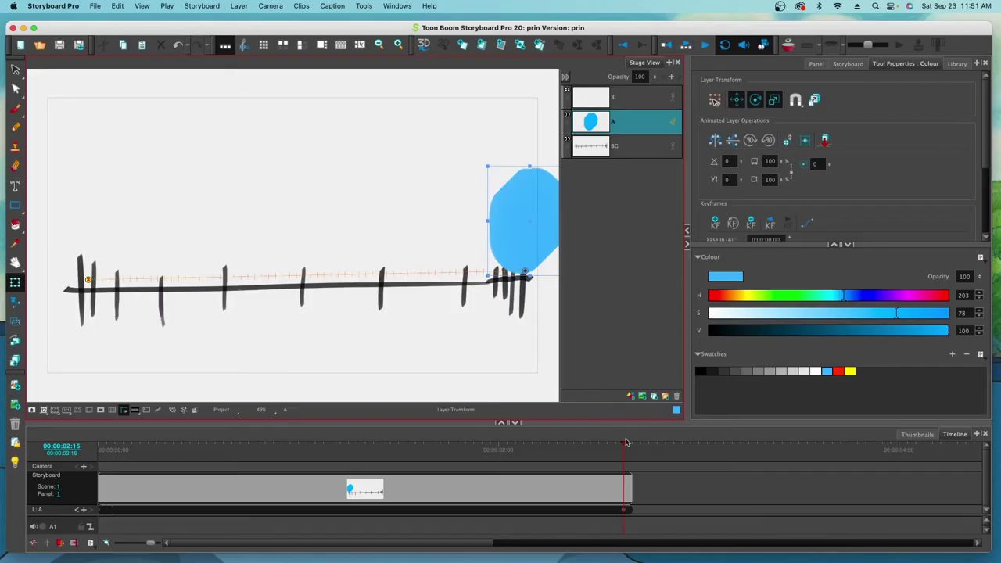
Add a layer keyframe at 00:00:02:08, raise the ball high above the chart at 00:00:01:02, and play the arcing motion.
{"action": "left_click", "coordinate": [626, 446]}
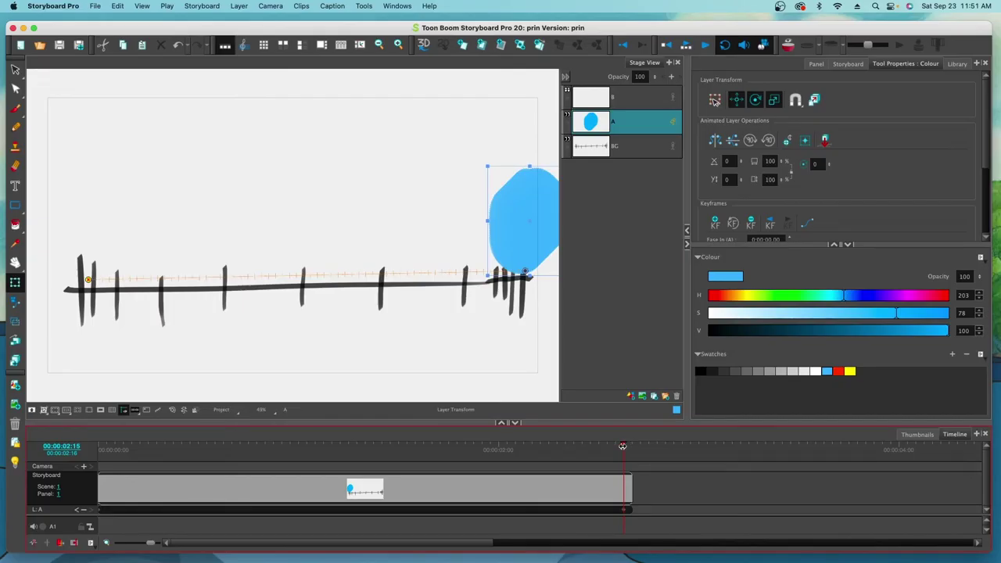
{"action": "left_click_drag", "start_coordinate": [622, 446], "coordinate": [565, 478]}
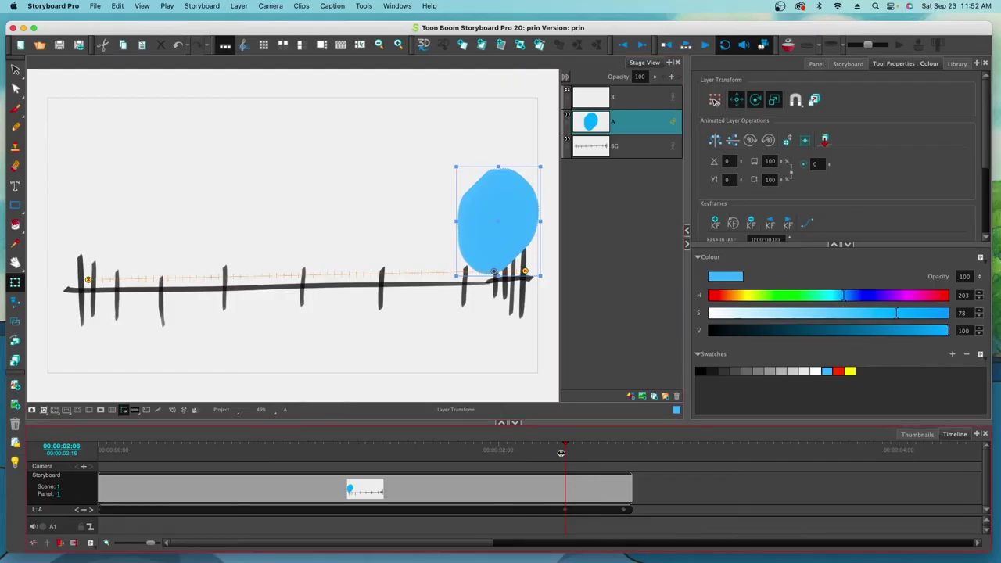
{"action": "left_click_drag", "start_coordinate": [561, 452], "coordinate": [315, 452]}
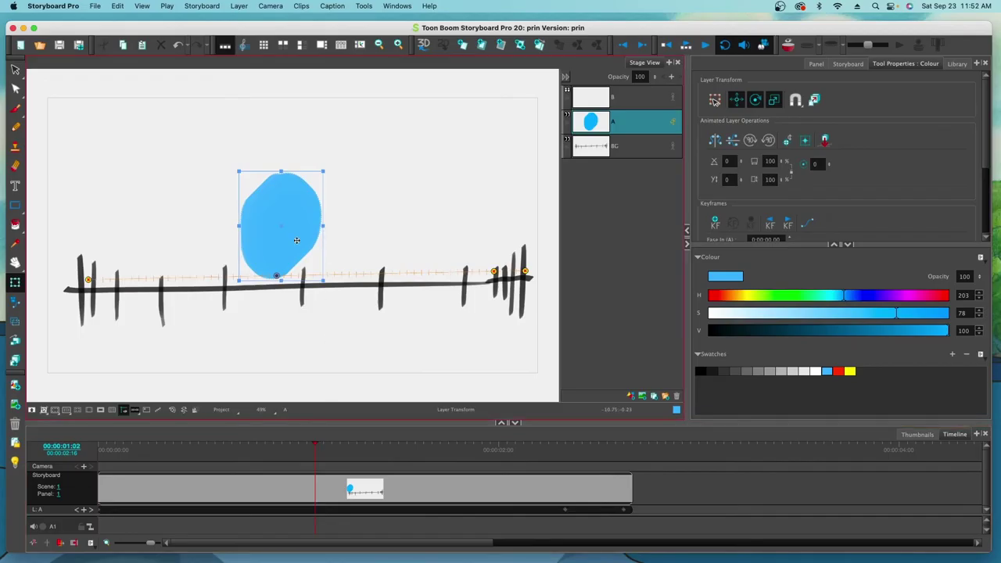
{"action": "left_click_drag", "start_coordinate": [297, 240], "coordinate": [263, 147]}
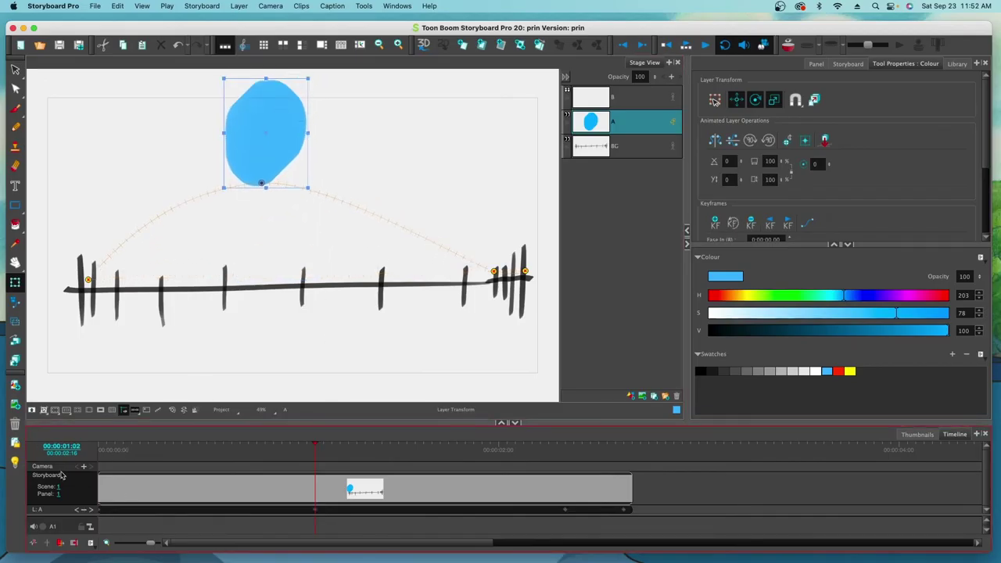
{"action": "left_click", "coordinate": [707, 47]}
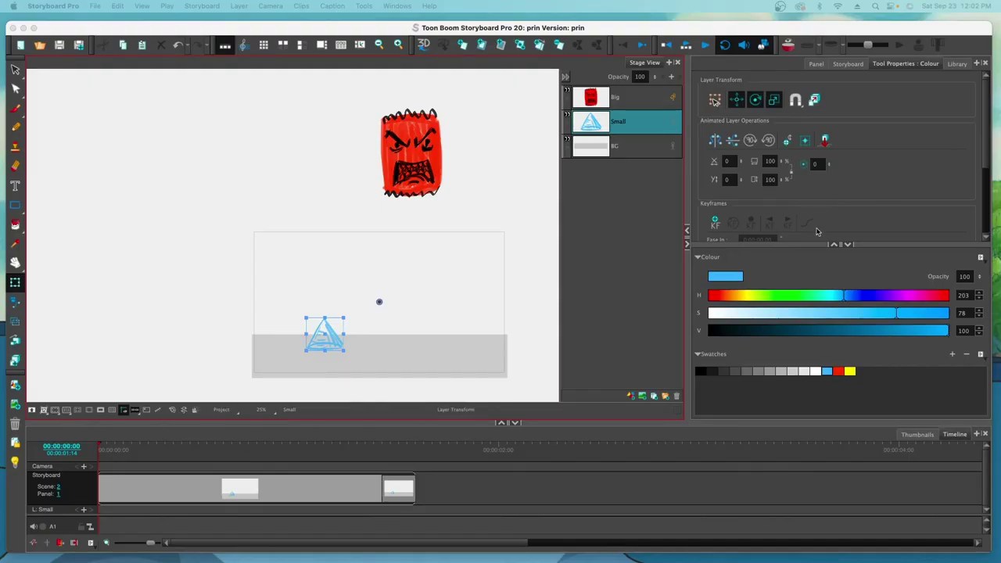
Scrub through scene 2 and select the Big layer to examine the red block's falling path and keyframes.
{"action": "left_click_drag", "start_coordinate": [99, 446], "coordinate": [287, 508]}
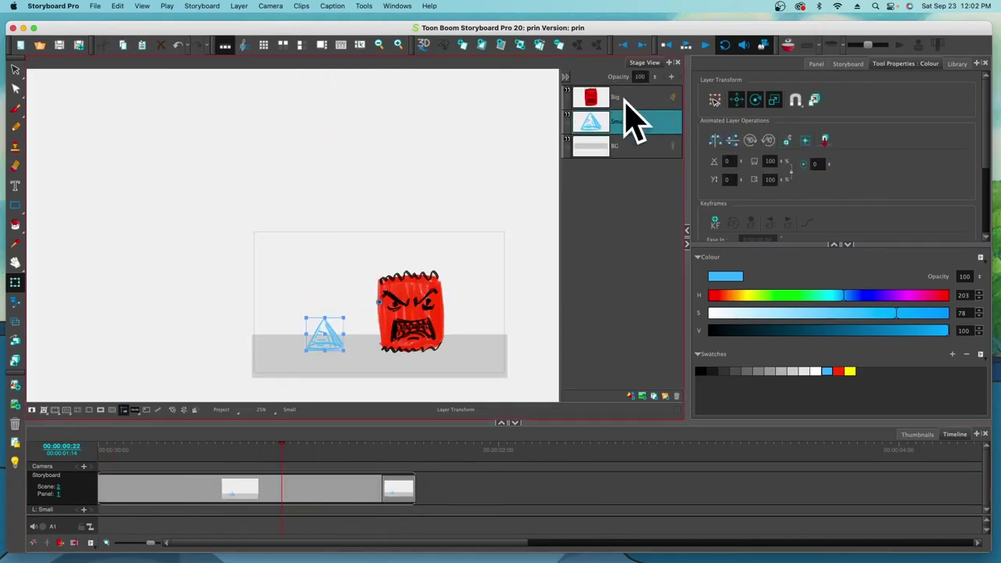
{"action": "left_click", "coordinate": [628, 102]}
{"action": "left_click", "coordinate": [566, 91]}
{"action": "left_click", "coordinate": [567, 91]}
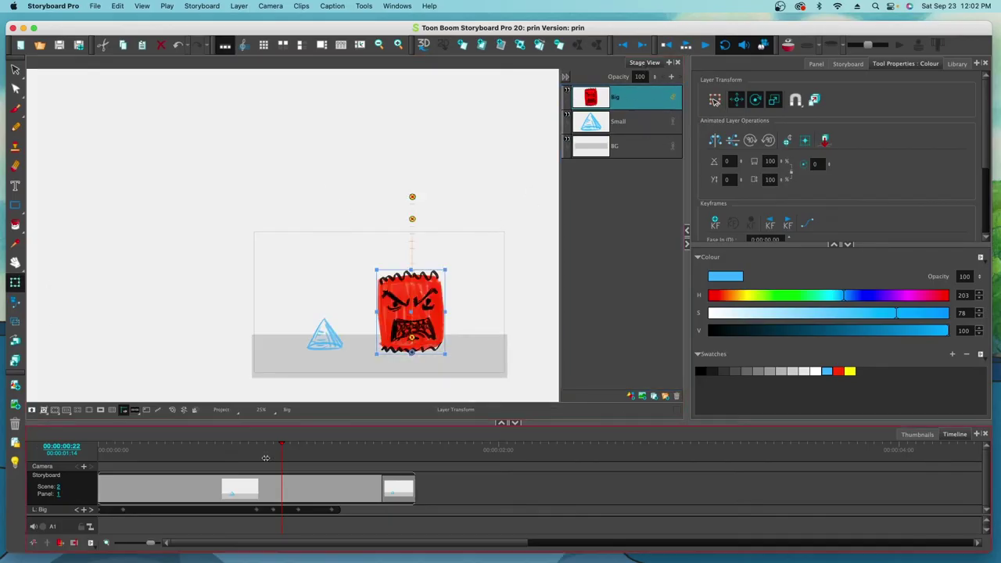
{"action": "left_click_drag", "start_coordinate": [284, 449], "coordinate": [256, 456]}
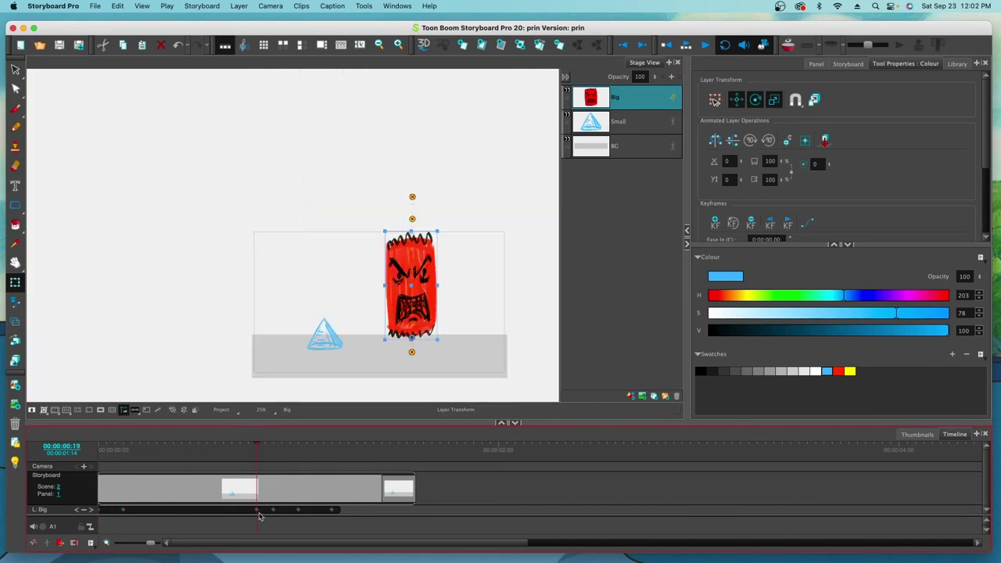
Go back and forth through the Big layer's keyframes to examine the block's stretch, squash and settled poses.
{"action": "left_click", "coordinate": [93, 510]}
{"action": "left_click", "coordinate": [93, 510]}
{"action": "left_click", "coordinate": [93, 511]}
{"action": "left_click", "coordinate": [77, 510]}
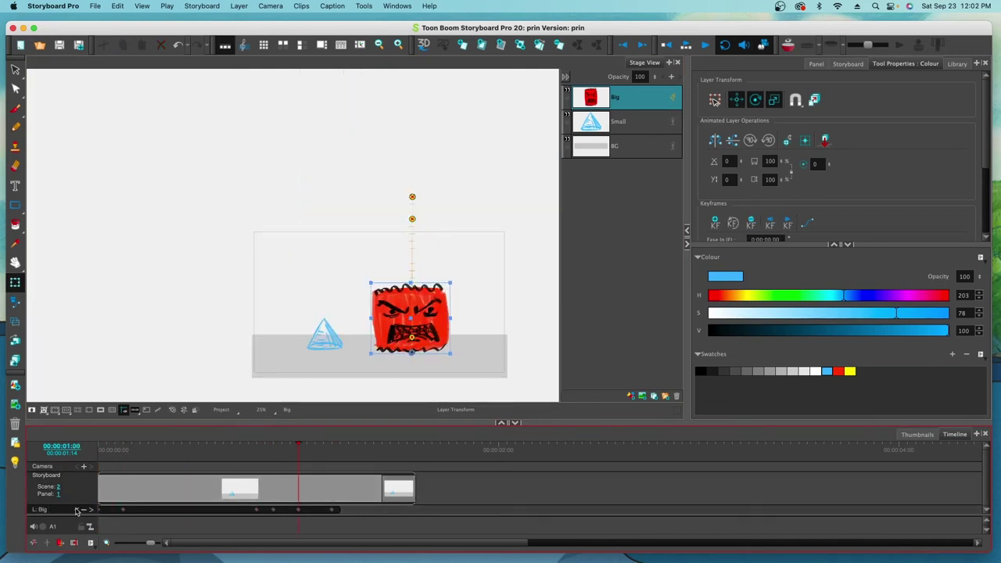
{"action": "left_click", "coordinate": [77, 510]}
{"action": "left_click", "coordinate": [76, 509]}
{"action": "left_click", "coordinate": [92, 510]}
{"action": "left_click", "coordinate": [93, 510]}
{"action": "left_click", "coordinate": [92, 510]}
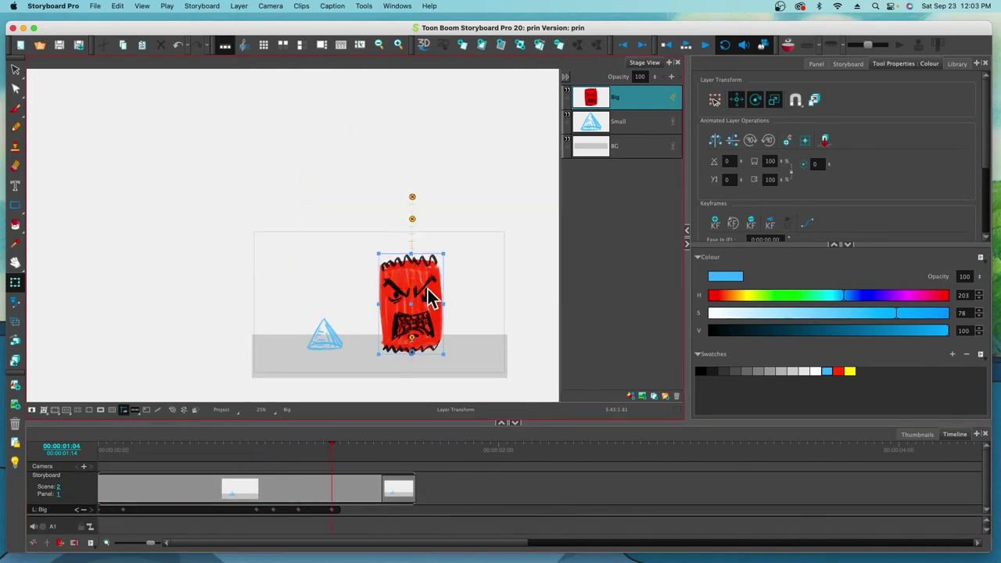
Split scene 2's first panel at 00:00:01:06 and delete the short section cut off its end.
{"action": "mouse_move", "coordinate": [335, 444]}
{"action": "left_mouse_down"}
{"action": "mouse_move", "coordinate": [223, 445]}
{"action": "mouse_move", "coordinate": [346, 446]}
{"action": "mouse_move", "coordinate": [338, 447]}
{"action": "left_mouse_up"}
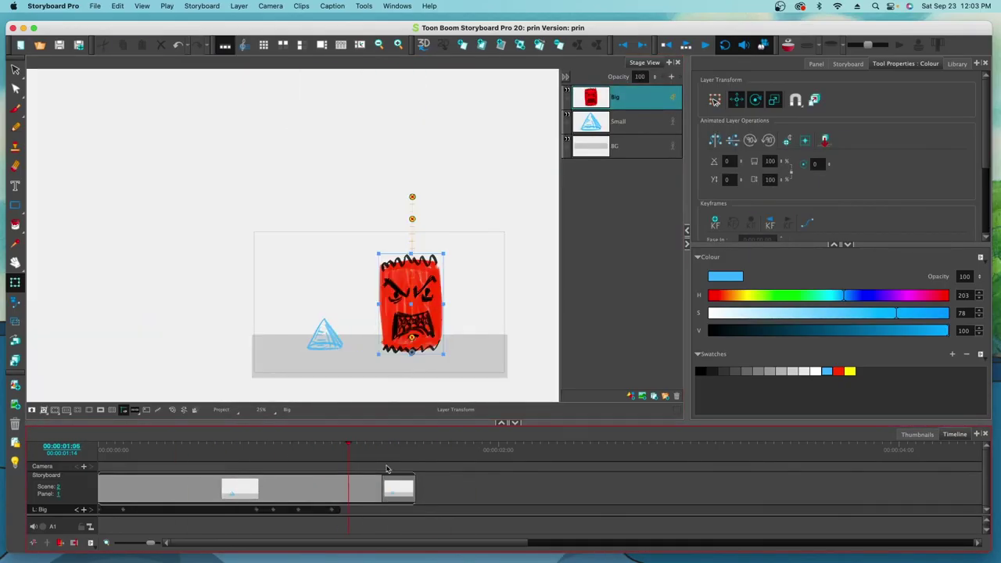
{"action": "right_click", "coordinate": [350, 491]}
{"action": "left_click", "coordinate": [380, 399]}
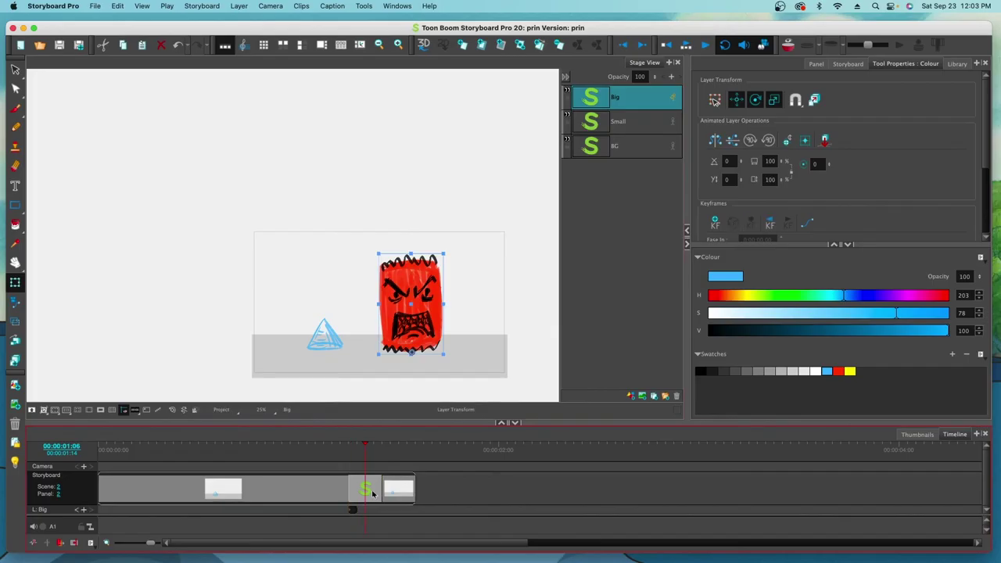
{"action": "key", "text": "ctrl+z"}
{"action": "key", "text": "ctrl+z"}
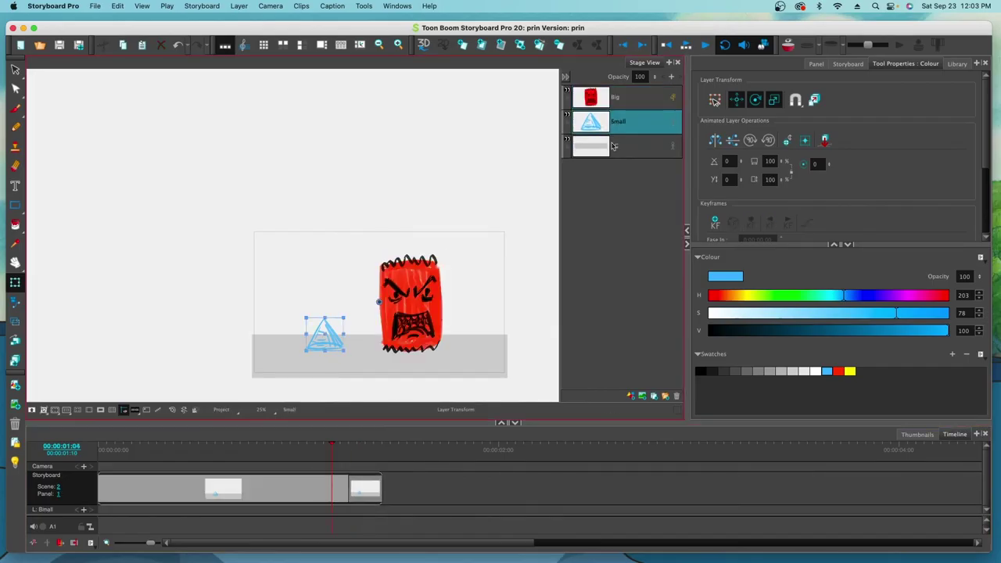
Copy the red block's artwork from the Big layer and paste it into a new vector layer in panel 2.
{"action": "left_click", "coordinate": [15, 70]}
{"action": "mouse_move", "coordinate": [453, 177]}
{"action": "left_mouse_down"}
{"action": "mouse_move", "coordinate": [361, 318]}
{"action": "mouse_move", "coordinate": [445, 203]}
{"action": "left_mouse_up"}
{"action": "key", "text": "super+c"}
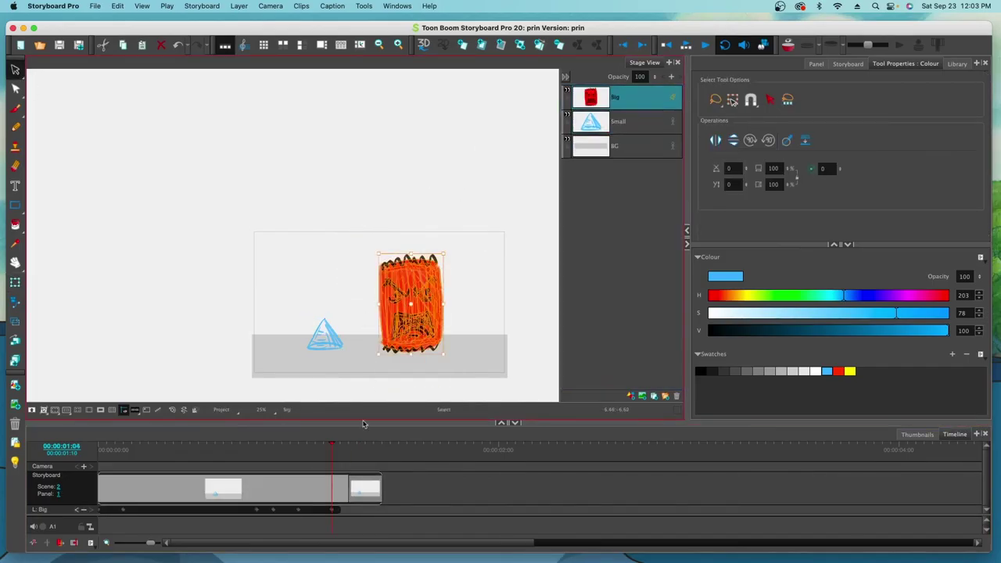
{"action": "left_click", "coordinate": [365, 495]}
{"action": "left_click", "coordinate": [632, 396]}
{"action": "key", "text": "super+v"}
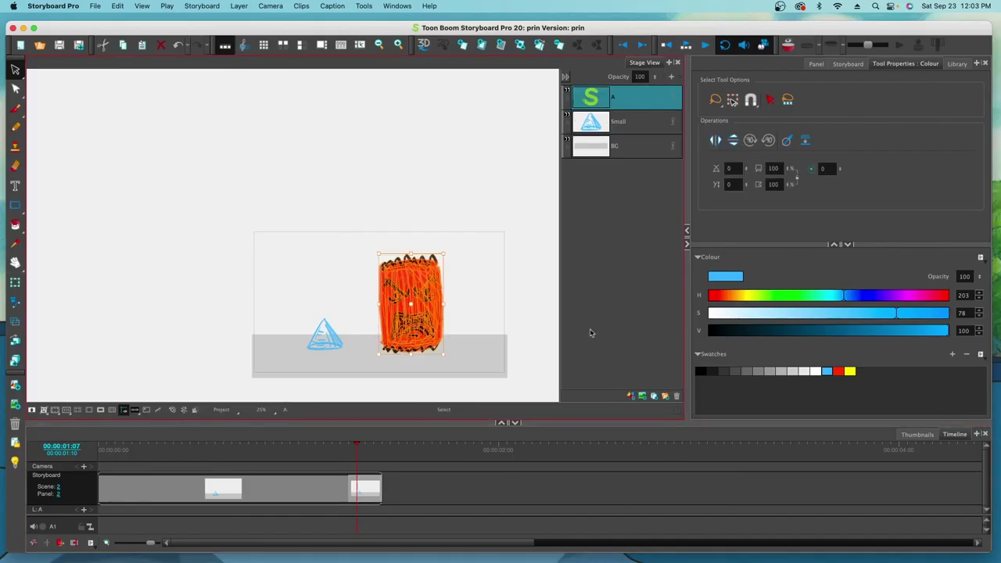
Switch between the two panels and scrub back to 00:00:00:21 to review the block's landing.
{"action": "left_click", "coordinate": [312, 490]}
{"action": "left_click", "coordinate": [363, 491]}
{"action": "left_click_drag", "start_coordinate": [357, 448], "coordinate": [273, 457]}
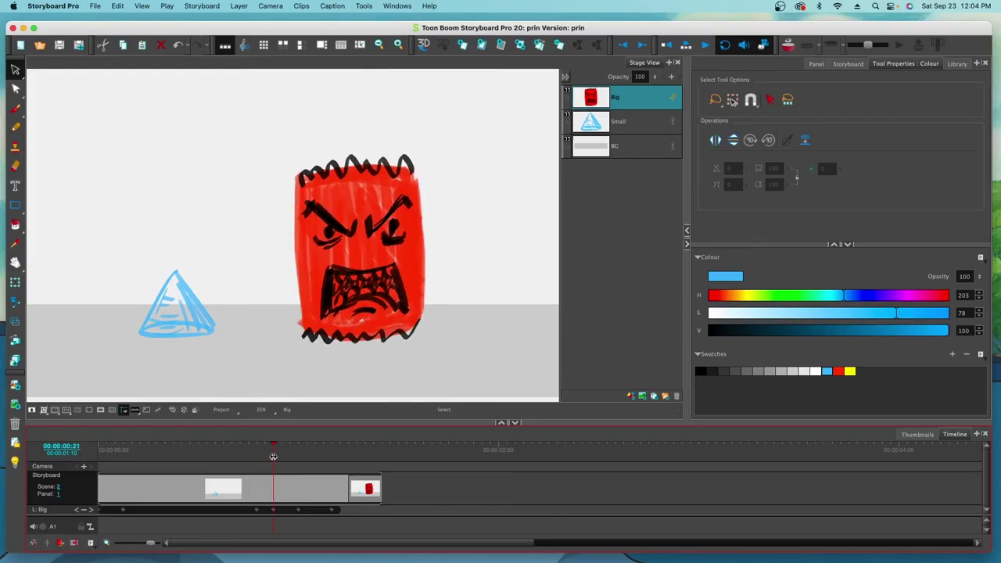
Keyframe the Small layer's blue cone at 00:00:00:21 and again near the end of panel 1.
{"action": "scroll", "coordinate": [463, 363], "scroll_direction": "down", "scroll_amount": 4}
{"action": "left_click", "coordinate": [619, 122]}
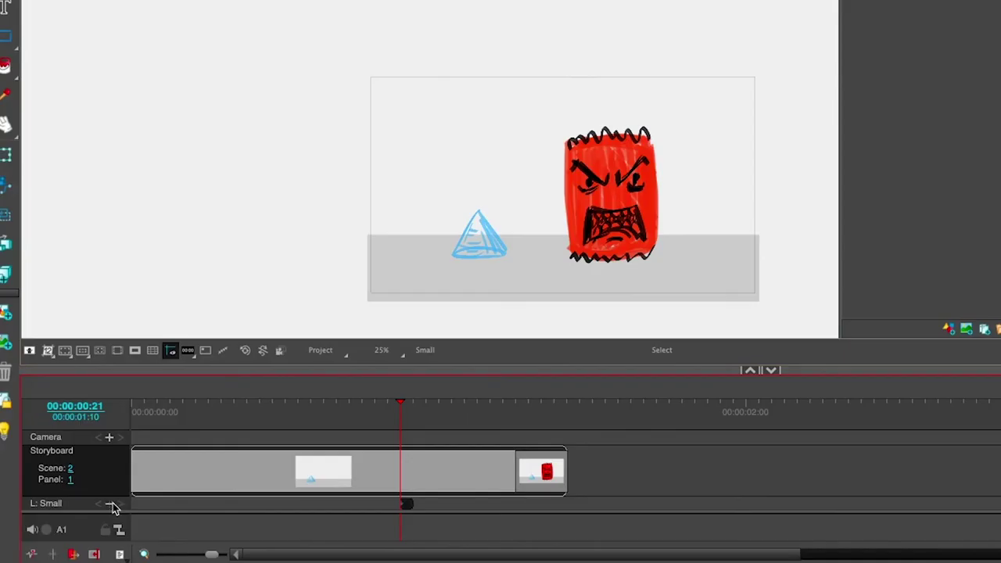
{"action": "left_click_drag", "start_coordinate": [398, 413], "coordinate": [438, 408]}
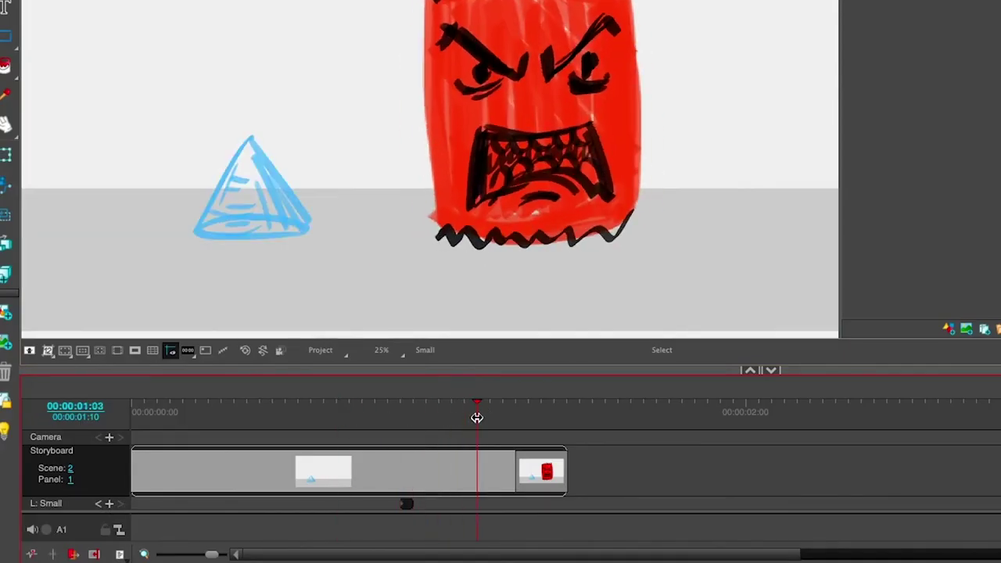
{"action": "left_click", "coordinate": [110, 504]}
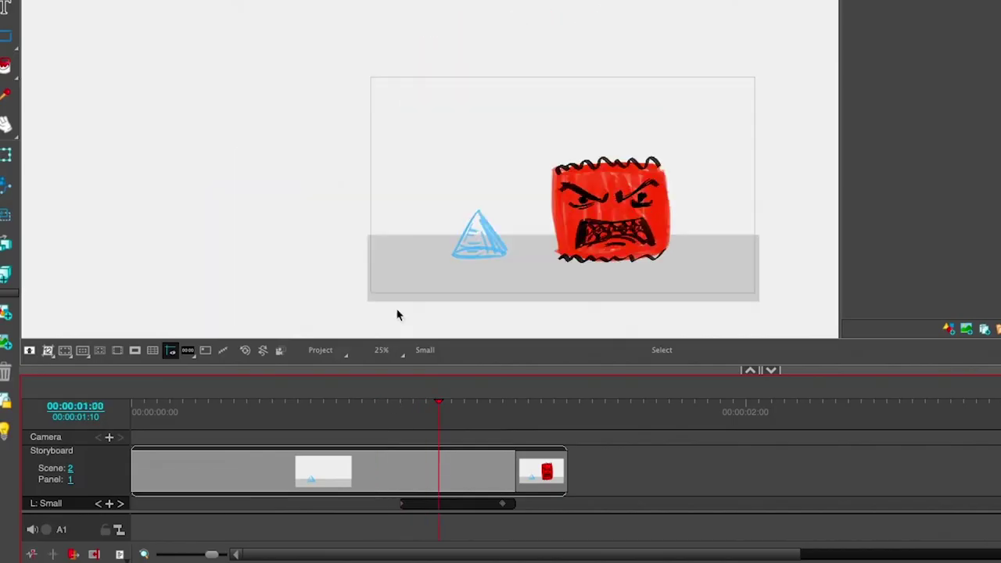
Raise the blue cone with Layer Transform at 00:00:01:00 so that it hops between its two resting keyframes.
{"action": "left_click", "coordinate": [399, 315]}
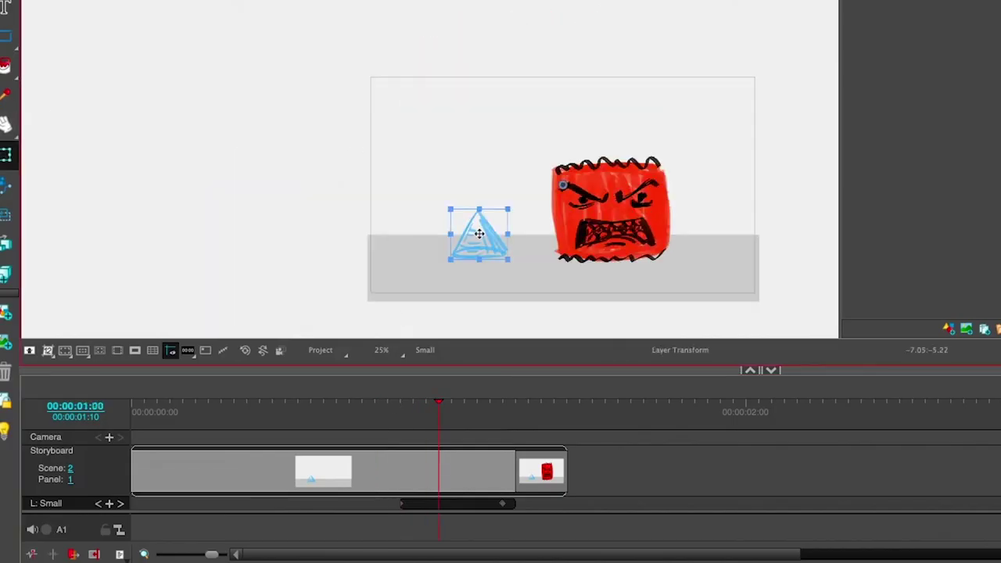
{"action": "left_click_drag", "start_coordinate": [483, 220], "coordinate": [487, 164]}
{"action": "left_click_drag", "start_coordinate": [512, 138], "coordinate": [429, 210]}
{"action": "left_click_drag", "start_coordinate": [446, 412], "coordinate": [535, 429]}
Rework the cone in panel 2 with brush and eraser so that its tip and sides start to melt.
{"action": "key", "text": "alt+b"}
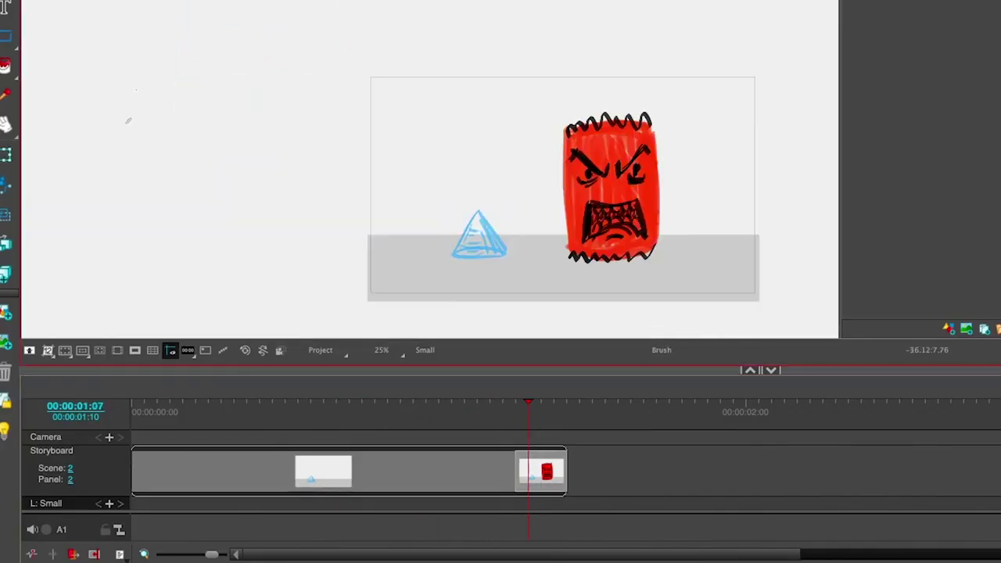
{"action": "key", "text": "2"}
{"action": "key", "text": "2"}
{"action": "key", "text": "space"}
{"action": "left_click_drag", "start_coordinate": [190, 290], "coordinate": [113, 21]}
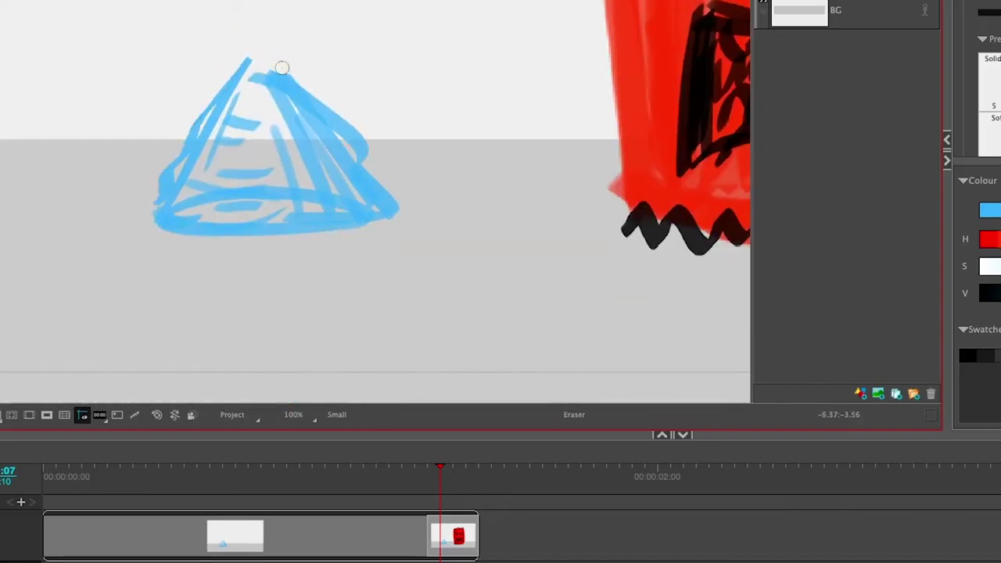
Duplicate panel 2 and redraw the copied cone as a lower, wider melting mound.
{"action": "right_click", "coordinate": [469, 139]}
{"action": "left_click", "coordinate": [525, 190]}
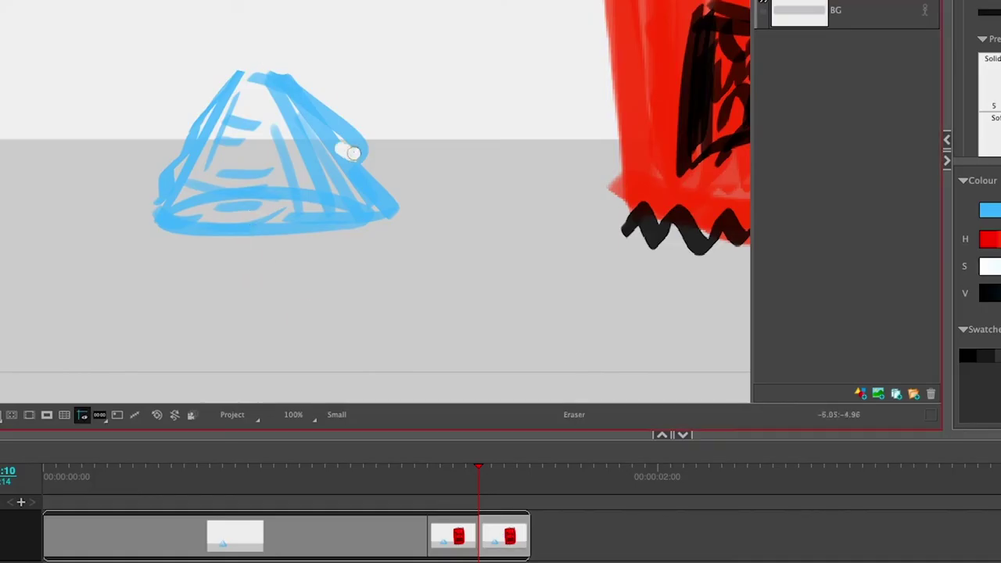
{"action": "left_click_drag", "start_coordinate": [353, 153], "coordinate": [303, 105]}
{"action": "key", "text": "alt+b"}
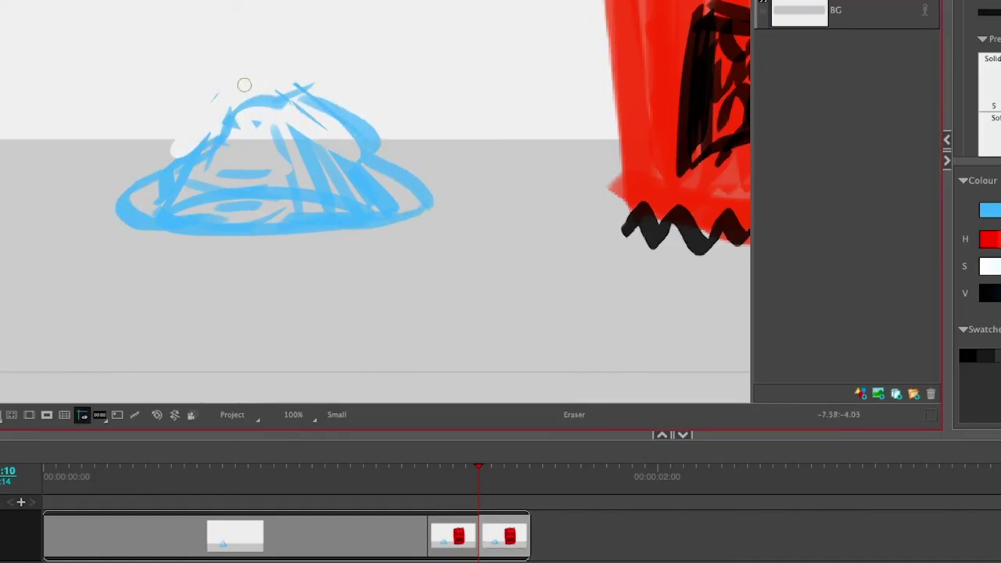
Duplicate panel 3 and clear the Small layer's drawing in the new panel.
{"action": "right_click", "coordinate": [530, 445]}
{"action": "left_click", "coordinate": [532, 198]}
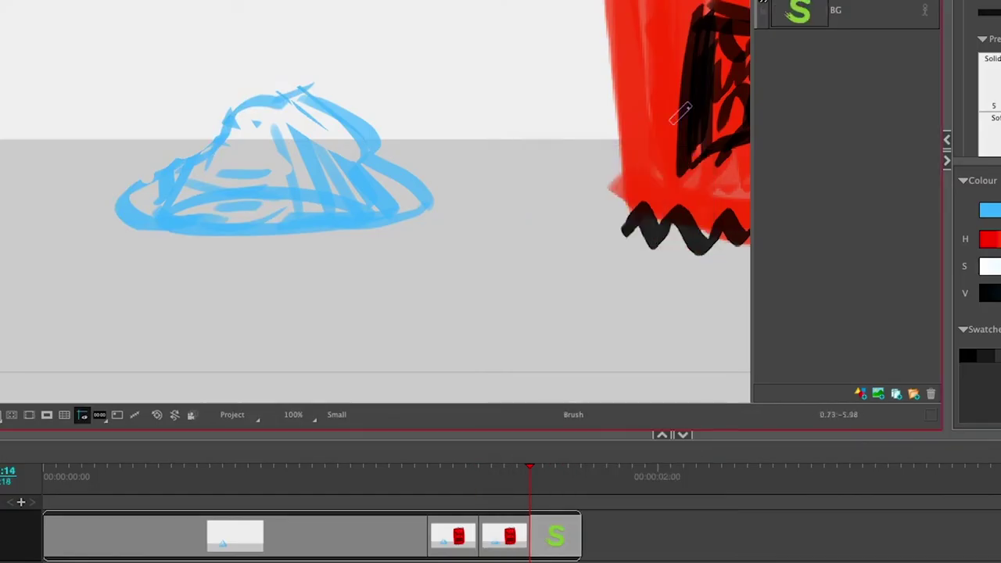
{"action": "key", "text": "s"}
{"action": "key", "text": "ctrl+a"}
{"action": "key", "text": "Delete"}
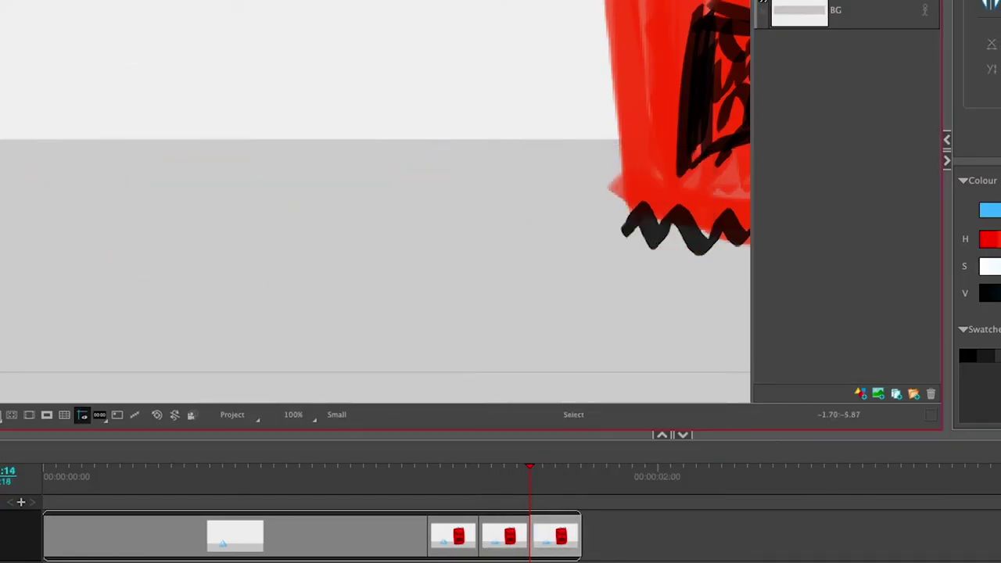
Turn on onion skin and hide the grey BG layer in panel 4 to reveal the previous mound drawing.
{"action": "key", "text": "alt+o"}
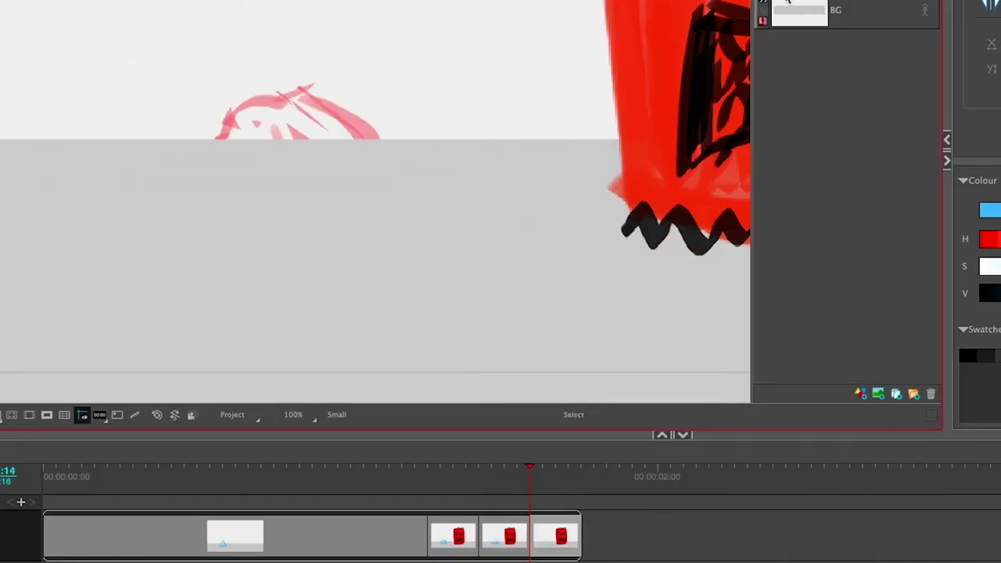
{"action": "left_click", "coordinate": [763, 4]}
{"action": "left_click", "coordinate": [582, 537]}
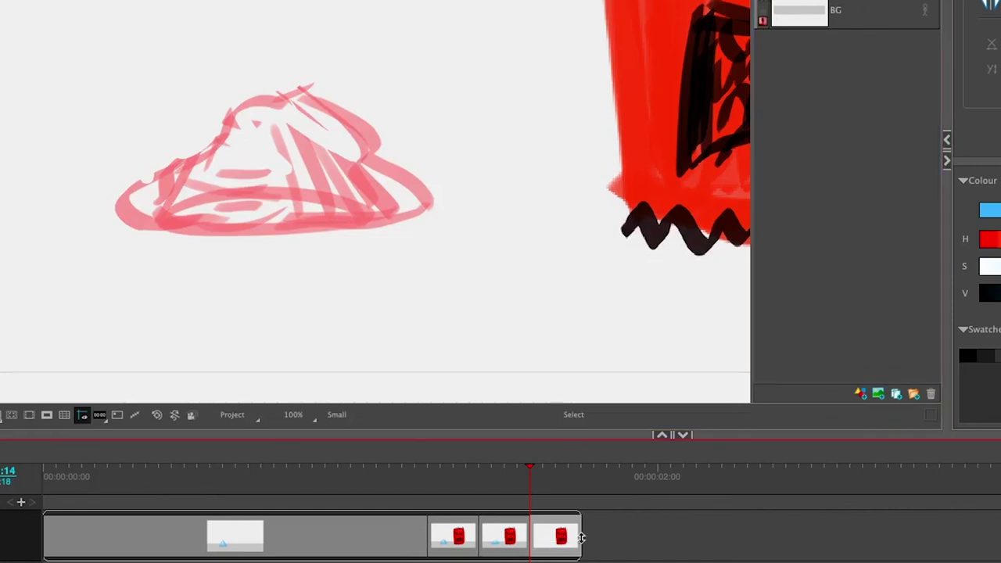
Duplicate the panel with the empty Small layer repeatedly until scene 2 has eleven panels.
{"action": "right_click", "coordinate": [561, 537]}
{"action": "left_click", "coordinate": [592, 197]}
{"action": "left_click", "coordinate": [618, 536]}
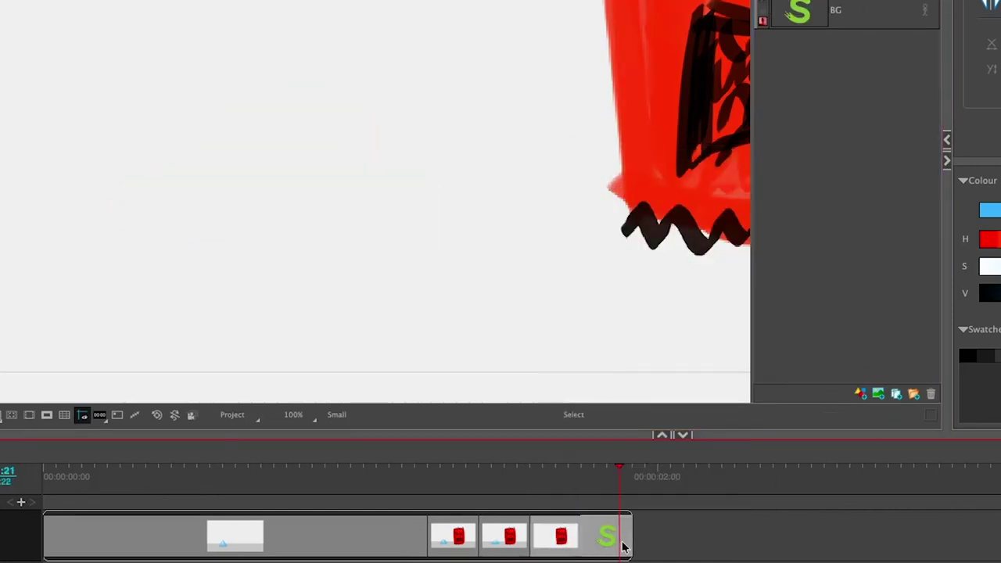
{"action": "right_click", "coordinate": [622, 538]}
{"action": "left_click", "coordinate": [666, 205]}
{"action": "left_click", "coordinate": [555, 538]}
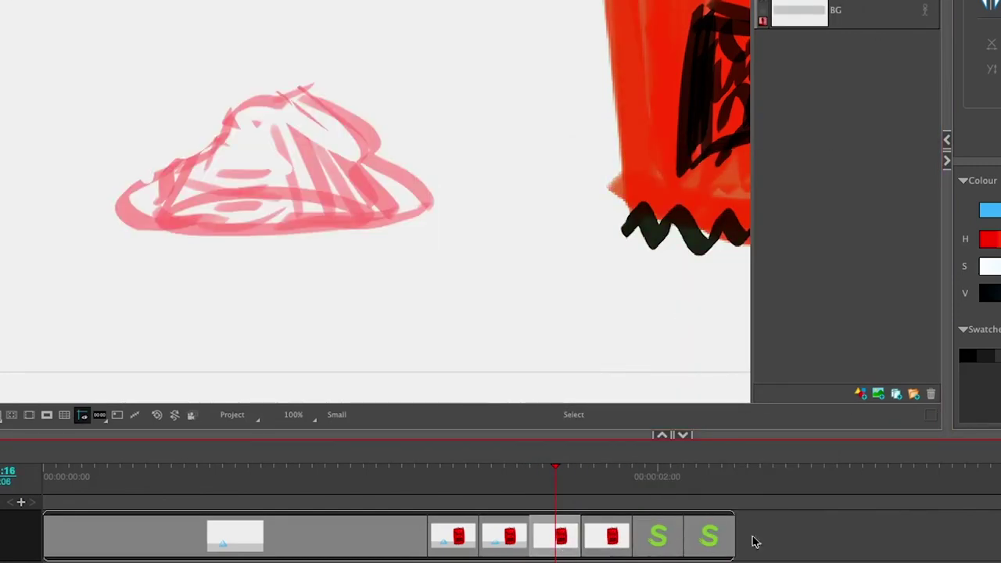
{"action": "left_click", "coordinate": [697, 540], "text": "shift"}
{"action": "right_click", "coordinate": [704, 541]}
{"action": "left_click", "coordinate": [657, 546]}
{"action": "right_click", "coordinate": [699, 537]}
{"action": "left_click", "coordinate": [732, 203]}
Brush the melting cone into panels 4 to 6, making each mound flatter and wider than its onion skin.
{"action": "left_click", "coordinate": [559, 539]}
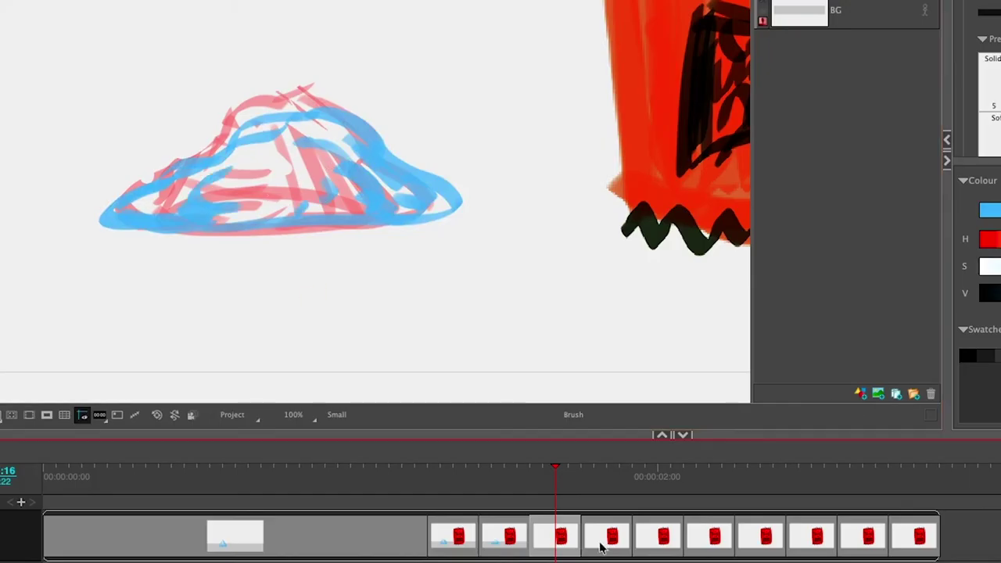
{"action": "key", "text": "Right"}
{"action": "mouse_move", "coordinate": [322, 117]}
{"action": "left_mouse_down"}
{"action": "mouse_move", "coordinate": [388, 139]}
{"action": "mouse_move", "coordinate": [144, 228]}
{"action": "left_mouse_up"}
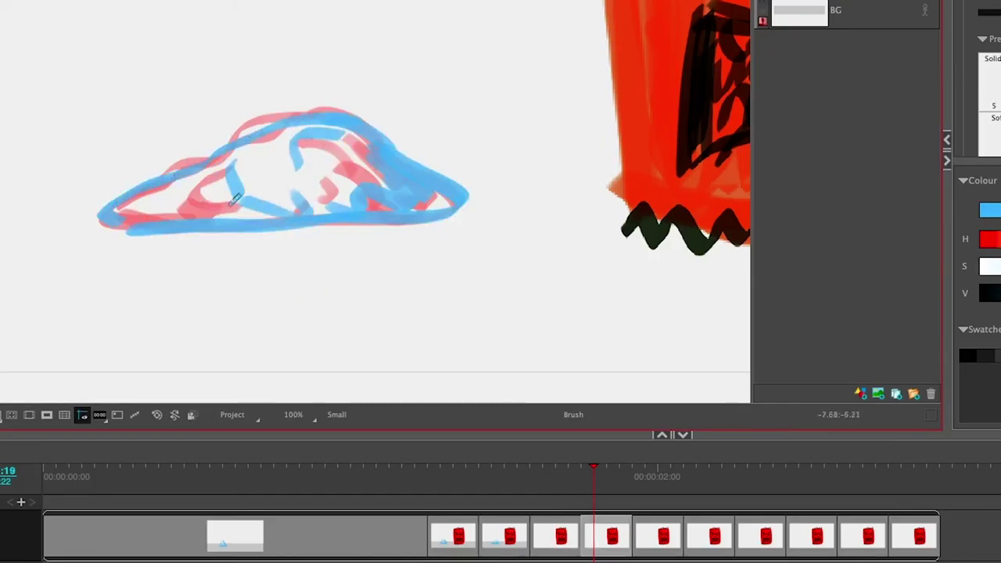
{"action": "key", "text": "Right"}
{"action": "left_click_drag", "start_coordinate": [88, 210], "coordinate": [483, 204]}
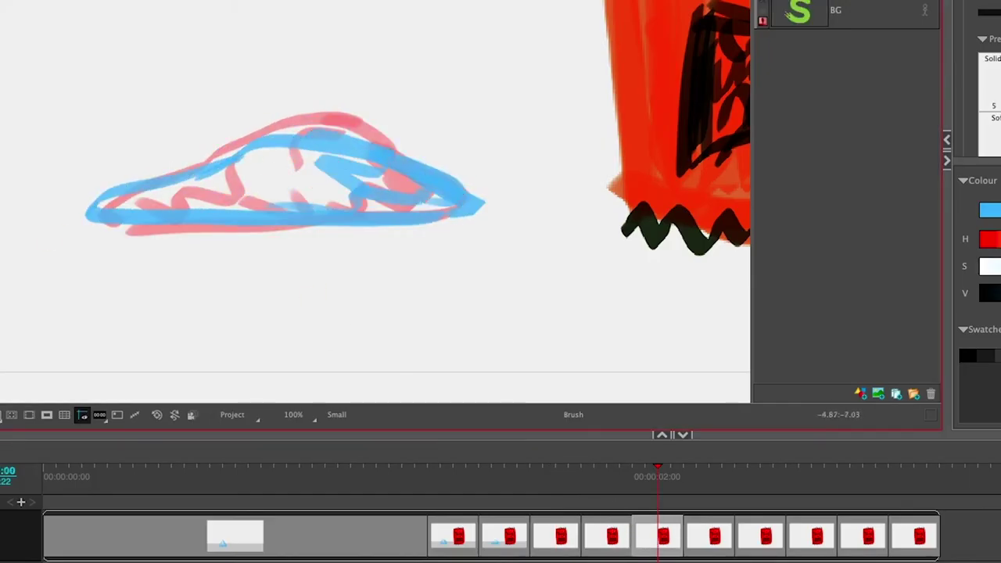
Draw the cone as an increasingly flat puddle in panels 7 and 8, using the previous drawing as guide.
{"action": "key", "text": "Right"}
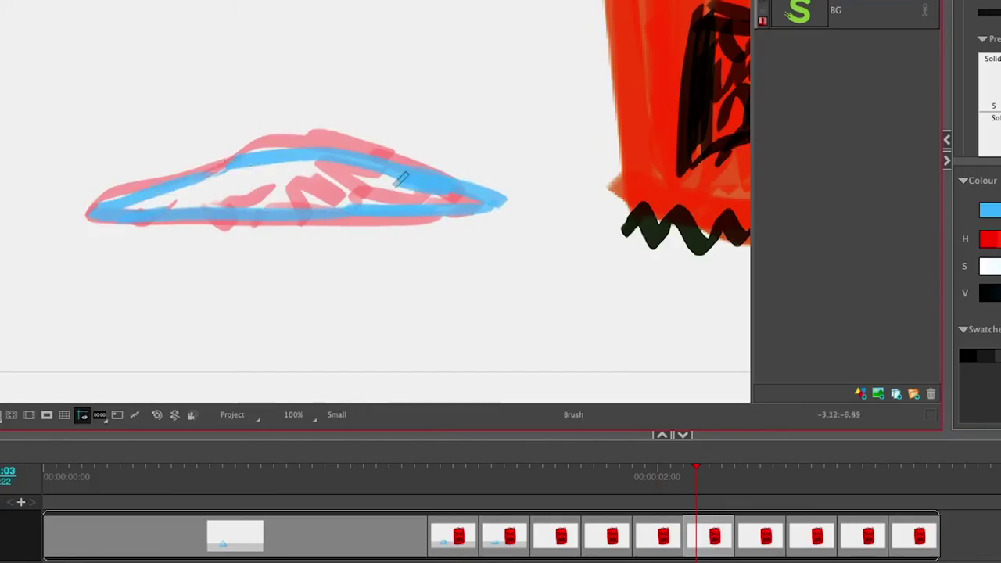
{"action": "left_click_drag", "start_coordinate": [397, 185], "coordinate": [195, 202]}
{"action": "key", "text": "Right"}
{"action": "mouse_move", "coordinate": [291, 165]}
{"action": "left_mouse_down"}
{"action": "mouse_move", "coordinate": [168, 211]}
{"action": "mouse_move", "coordinate": [286, 167]}
{"action": "left_mouse_up"}
{"action": "left_click_drag", "start_coordinate": [88, 210], "coordinate": [369, 216]}
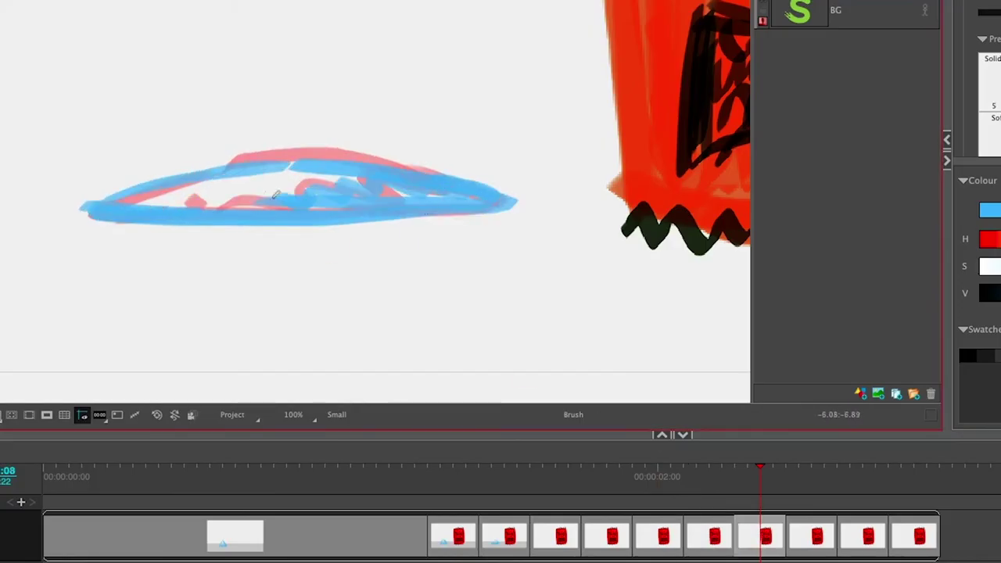
{"action": "key", "text": "Right"}
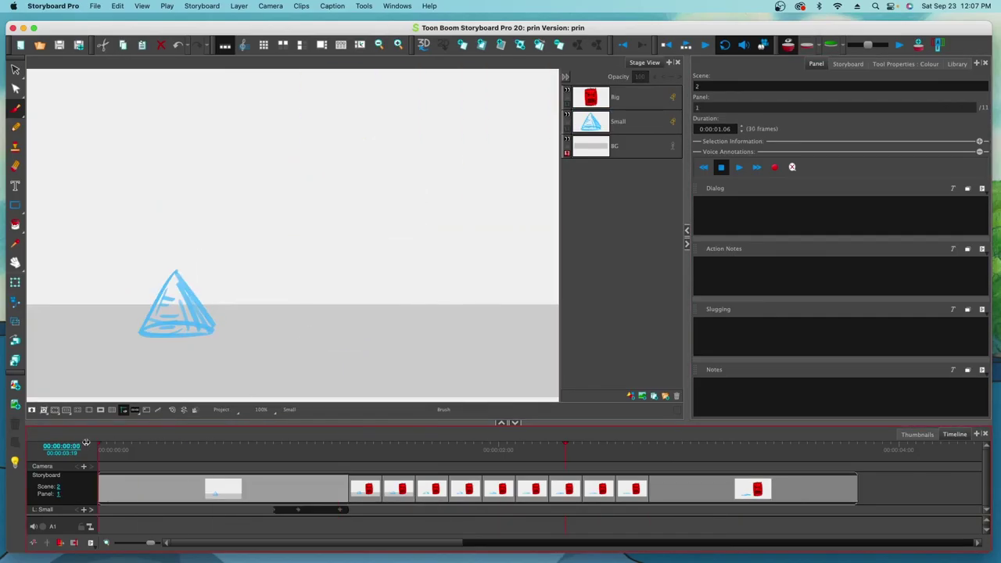
Tighten the melt's timing by shortening panels 2 to 10 to two or three frames each, playing the scene before and after.
{"action": "left_click", "coordinate": [705, 46]}
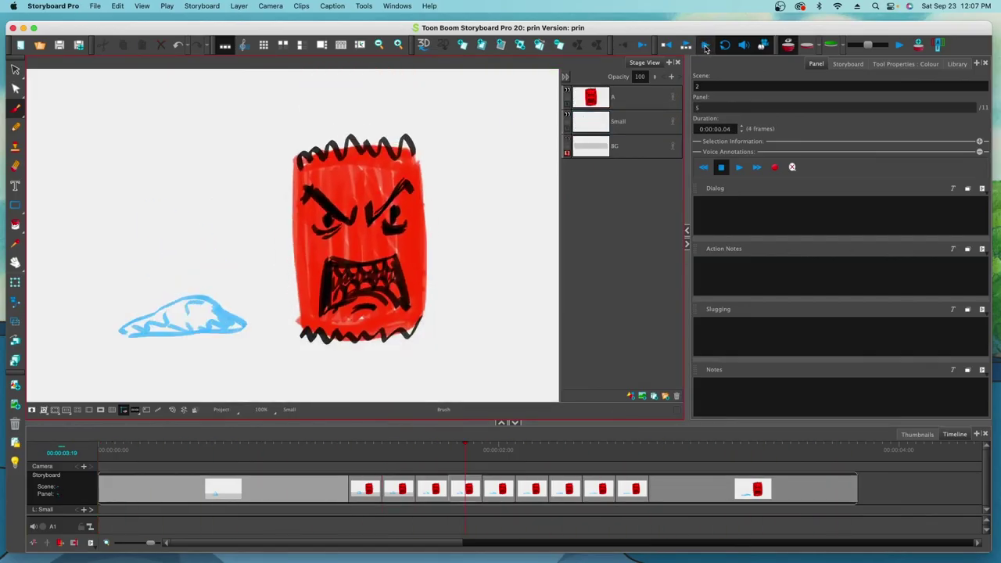
{"action": "left_click", "coordinate": [705, 47]}
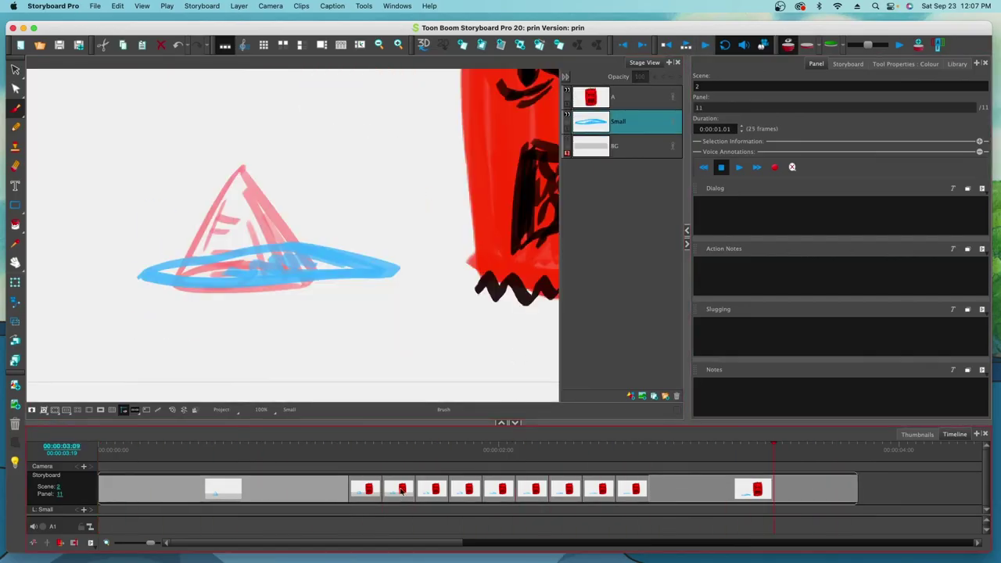
{"action": "left_click_drag", "start_coordinate": [381, 486], "coordinate": [397, 484]}
{"action": "left_click_drag", "start_coordinate": [430, 484], "coordinate": [422, 484]}
{"action": "left_click_drag", "start_coordinate": [455, 484], "coordinate": [447, 485]}
{"action": "left_click_drag", "start_coordinate": [480, 484], "coordinate": [557, 484]}
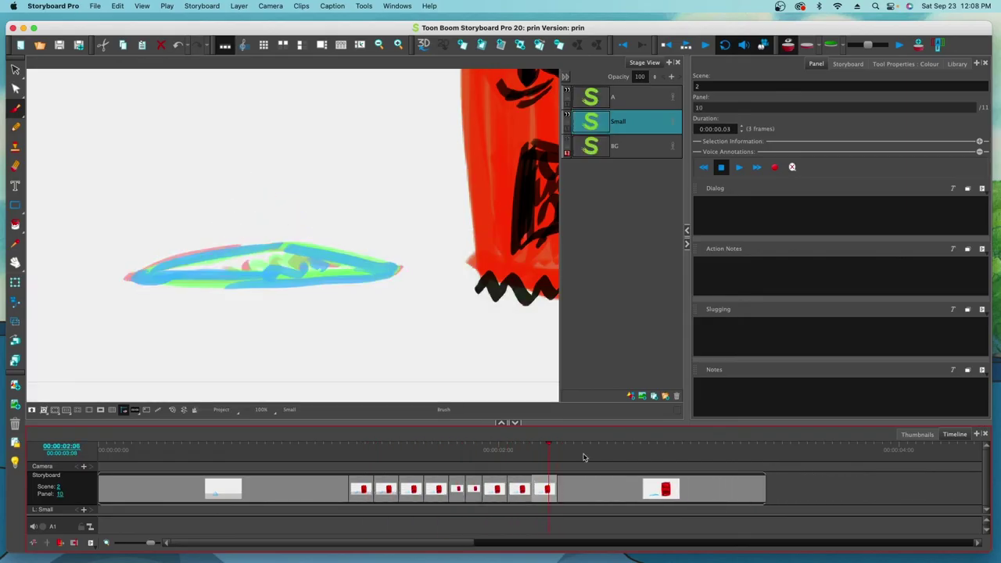
{"action": "left_click", "coordinate": [705, 47]}
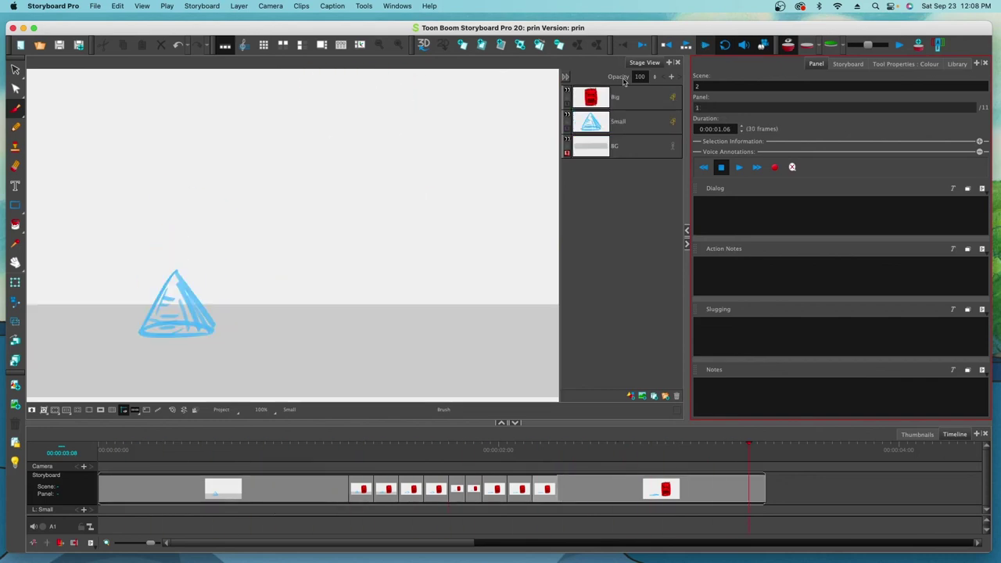